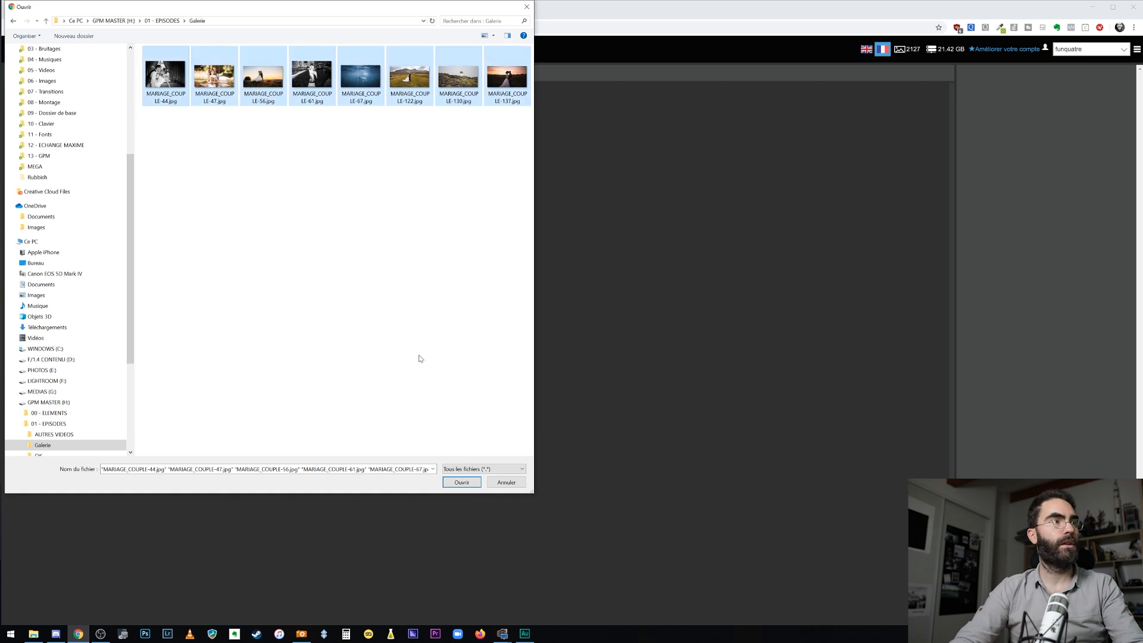
- Upload the eight selected MARIAGE_COUPLE photos to the Test Site Mariage album and inspect MARIAGE_COUPLE-122.jpg full screen with zoom
{"action": "left_click", "coordinate": [460, 482]}
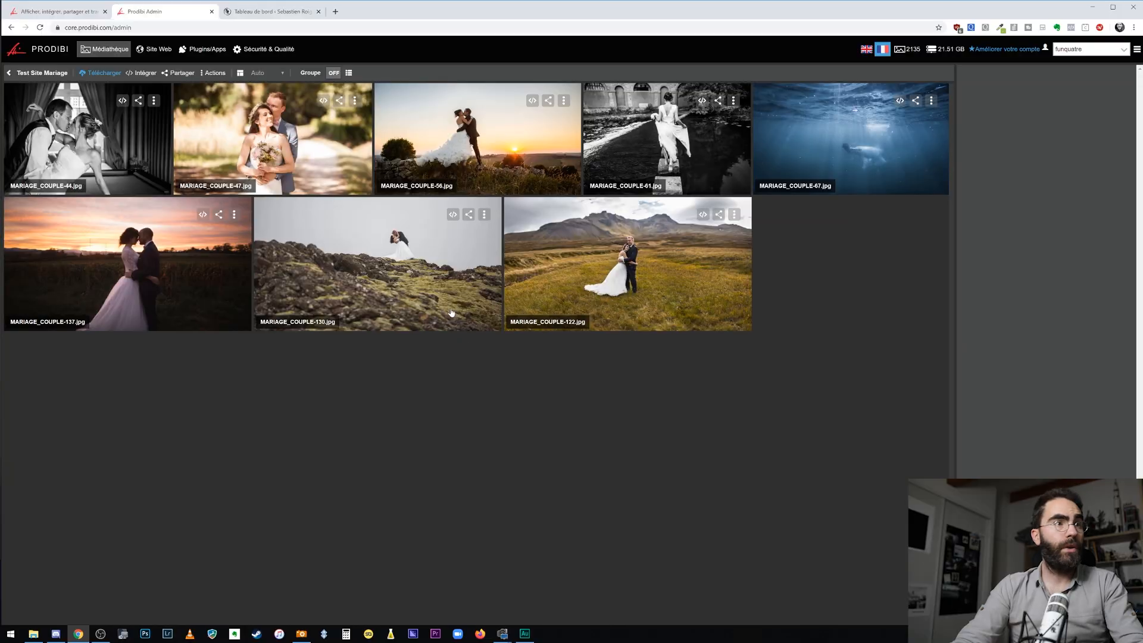
{"action": "left_click", "coordinate": [594, 272]}
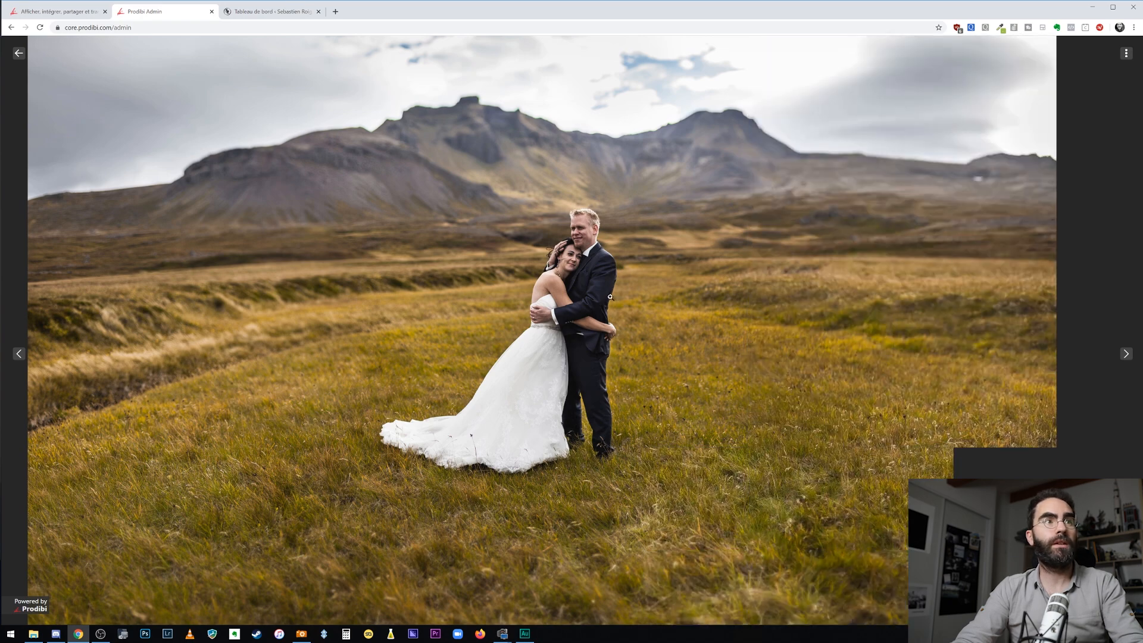
{"action": "scroll", "coordinate": [601, 304], "scroll_direction": "up", "scroll_amount": 3}
{"action": "scroll", "coordinate": [592, 252], "scroll_direction": "down", "scroll_amount": 3}
{"action": "scroll", "coordinate": [577, 248], "scroll_direction": "up", "scroll_amount": 5}
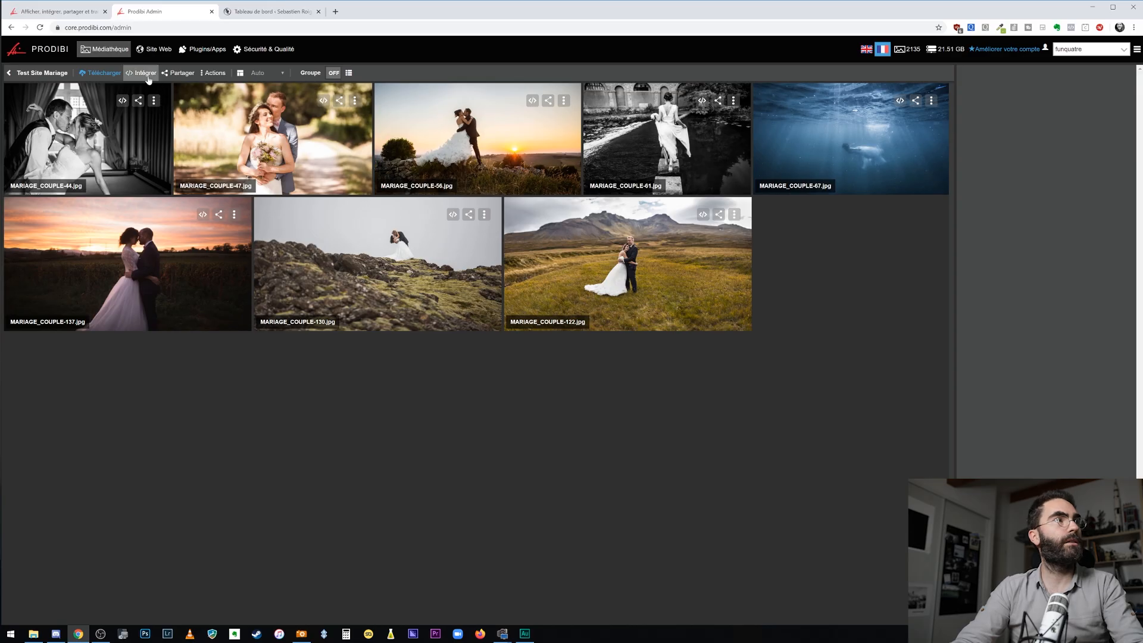
- Make the album public and copy its WordPress embed code as a grid of images, without logo and with improved SEO
{"action": "left_click", "coordinate": [144, 76]}
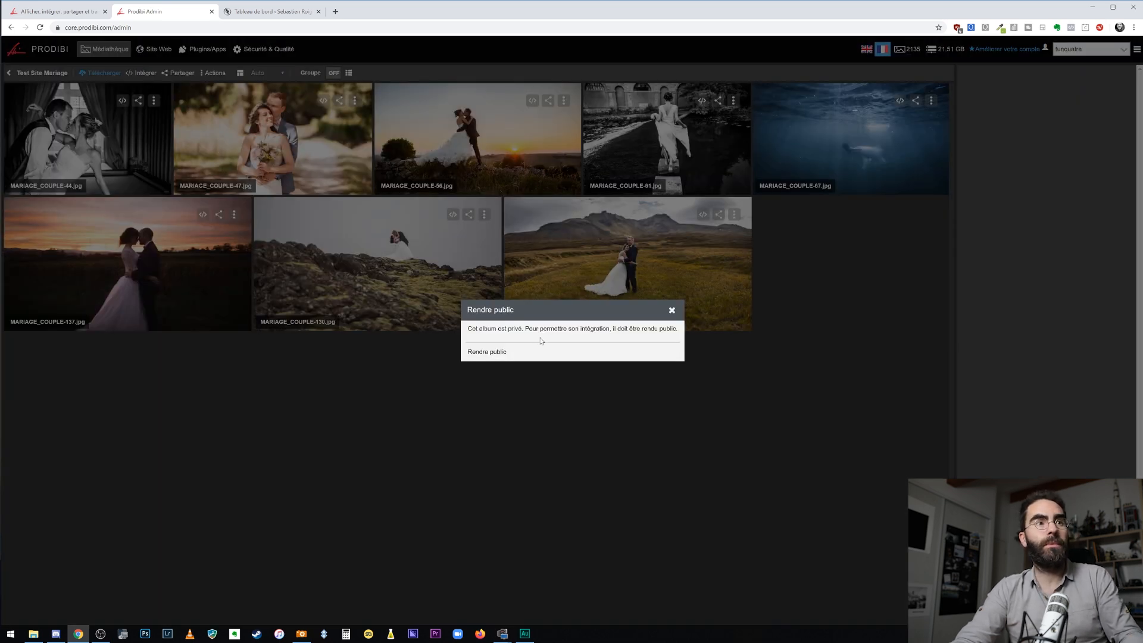
{"action": "left_click", "coordinate": [500, 353]}
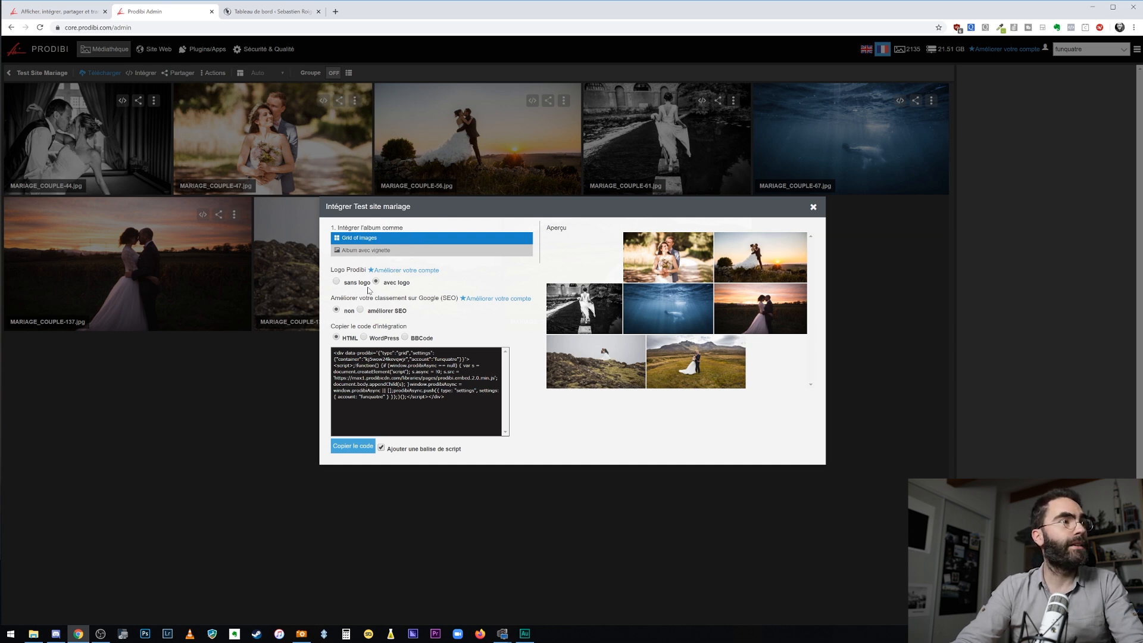
{"action": "left_click", "coordinate": [338, 282]}
{"action": "left_click", "coordinate": [361, 309]}
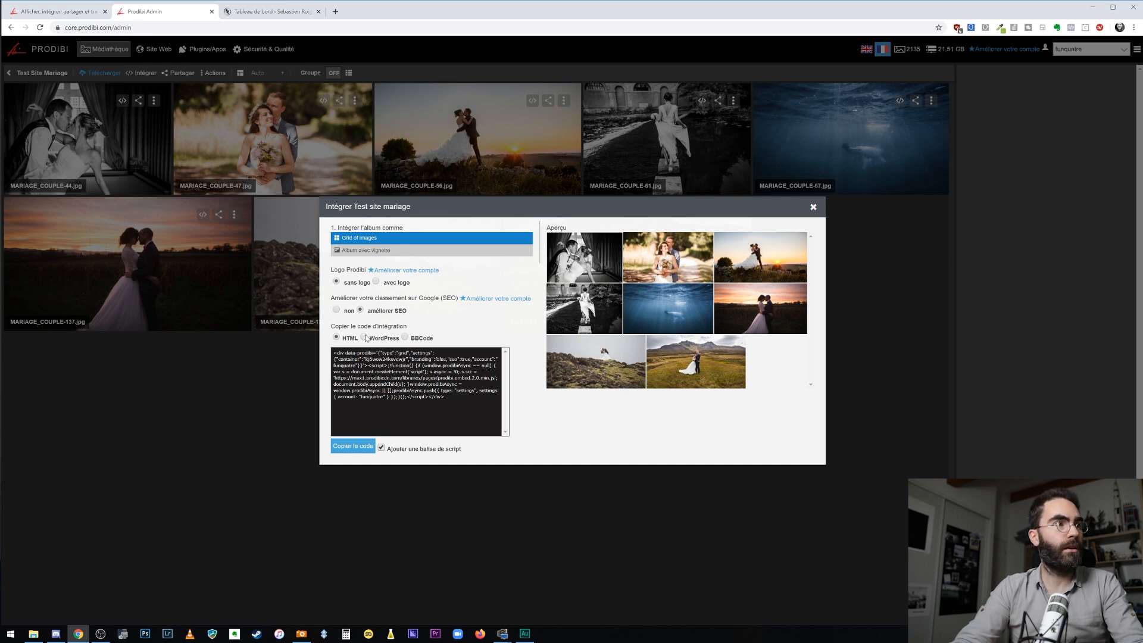
{"action": "left_click", "coordinate": [364, 337]}
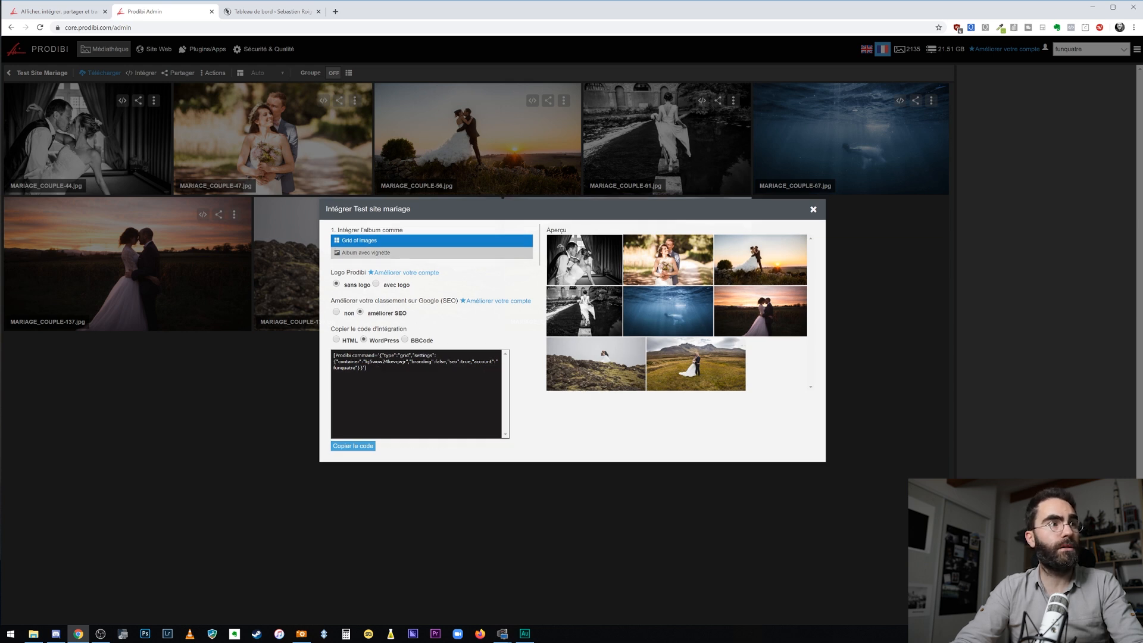
{"action": "left_click", "coordinate": [366, 447]}
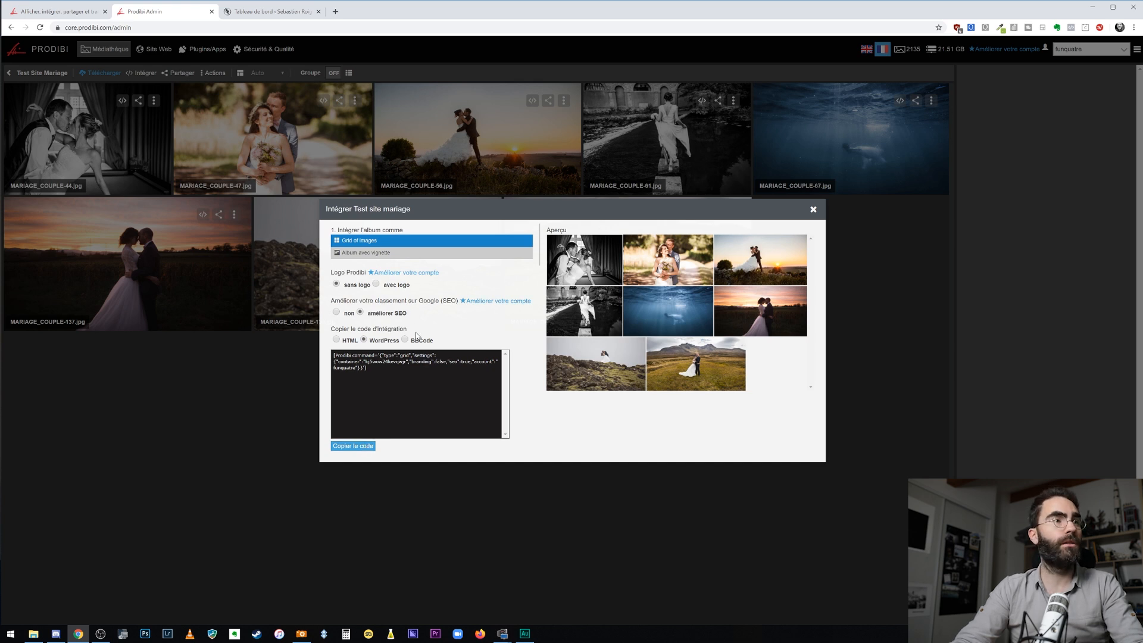
- In the WordPress dashboard, search the available extensions for "prodibi" and check the Prodibi plugin's login page
{"action": "left_click", "coordinate": [260, 16]}
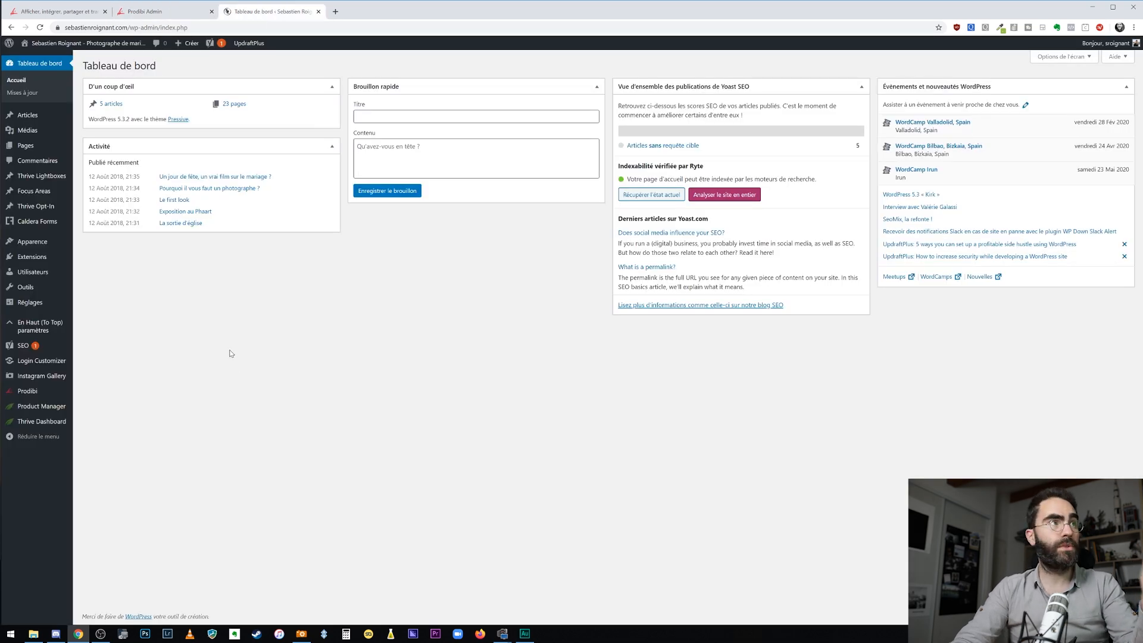
{"action": "mouse_move", "coordinate": [35, 256]}
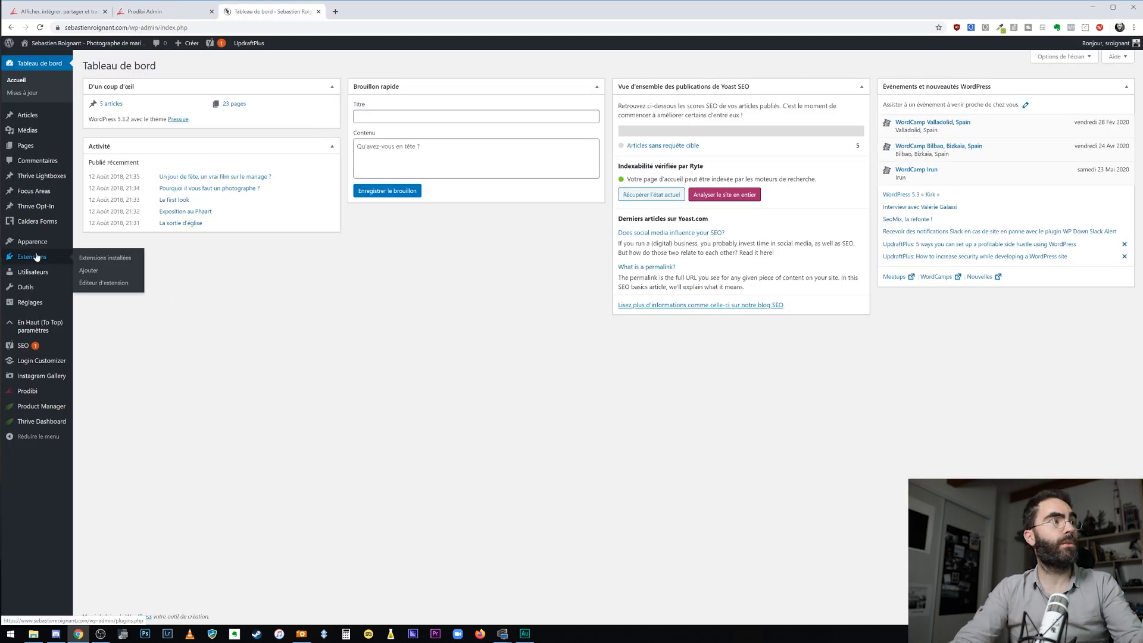
{"action": "left_click", "coordinate": [86, 272]}
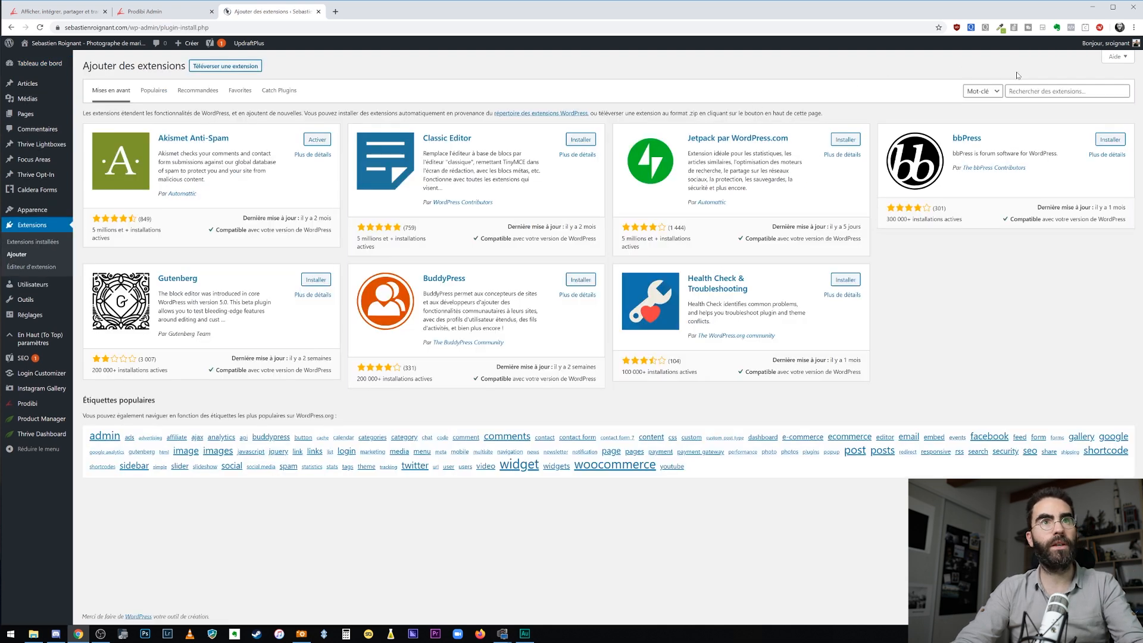
{"action": "left_click", "coordinate": [1019, 91]}
{"action": "type", "text": "prodibi"}
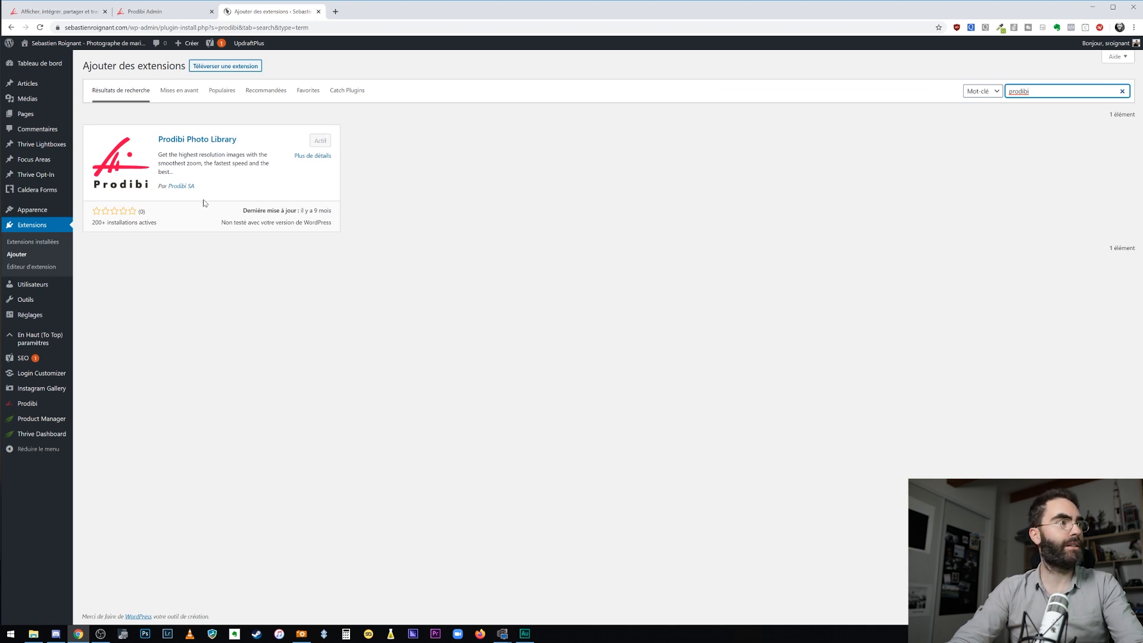
{"action": "left_click", "coordinate": [28, 405]}
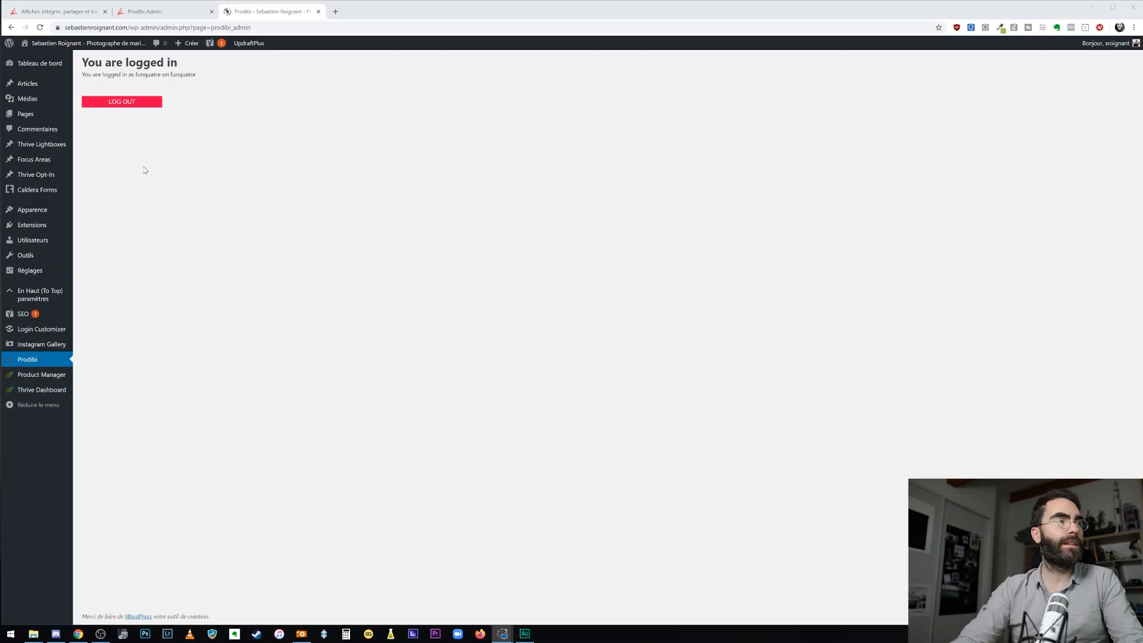
- Create a new WordPress page in a separate tab, title it "Test galerie" and publish it
{"action": "mouse_move", "coordinate": [33, 122]}
{"action": "middle_click", "coordinate": [90, 127]}
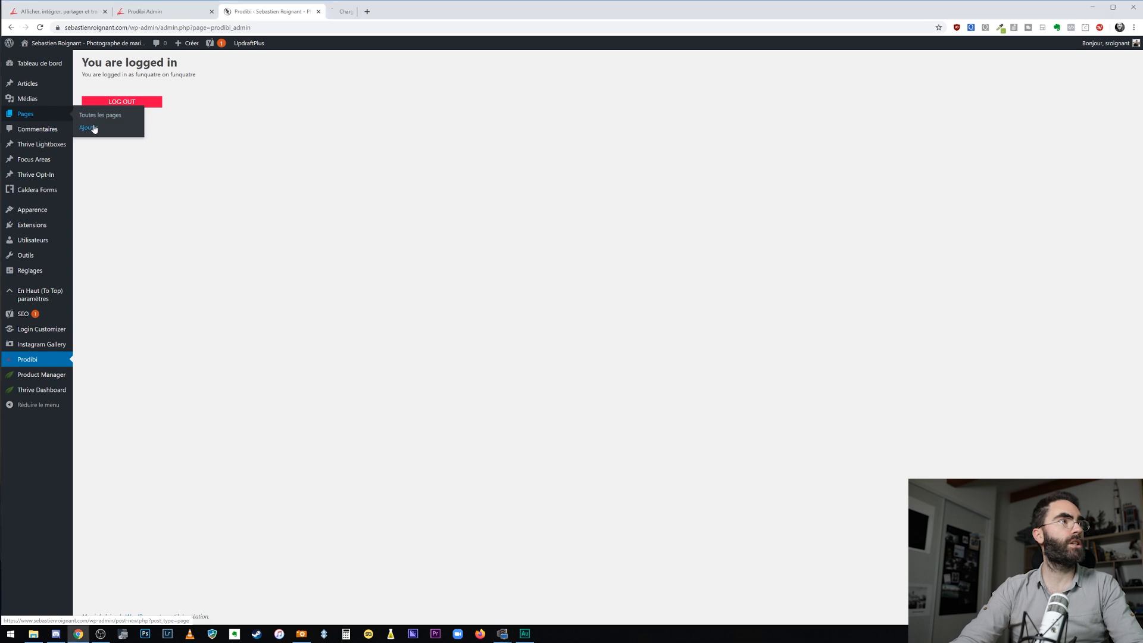
{"action": "left_click", "coordinate": [366, 12]}
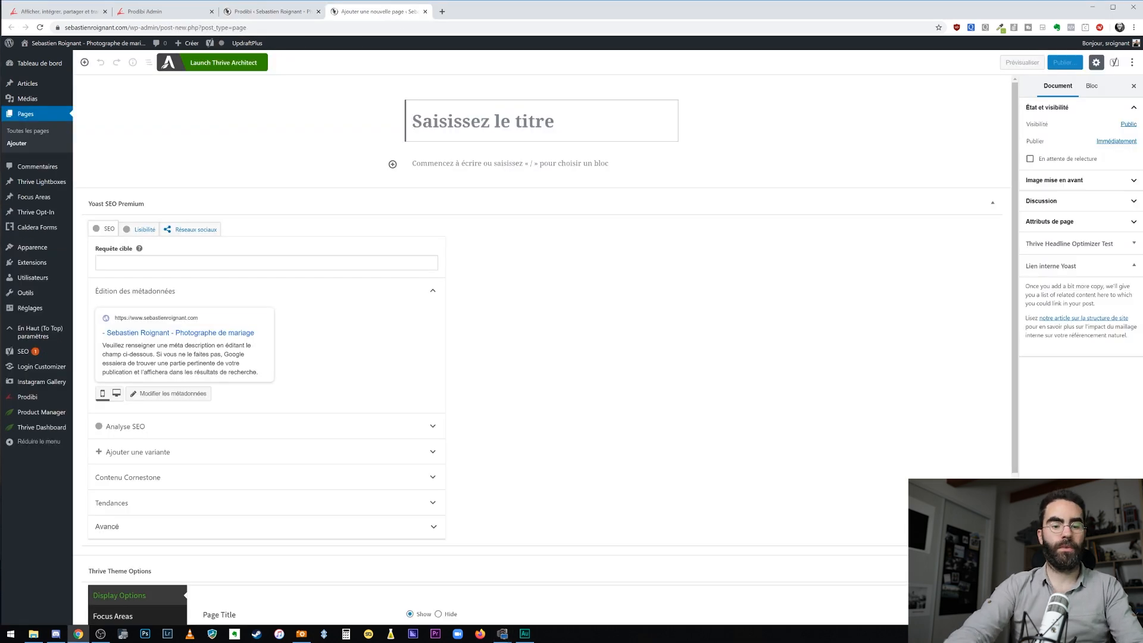
{"action": "type", "text": "Test galeri"}
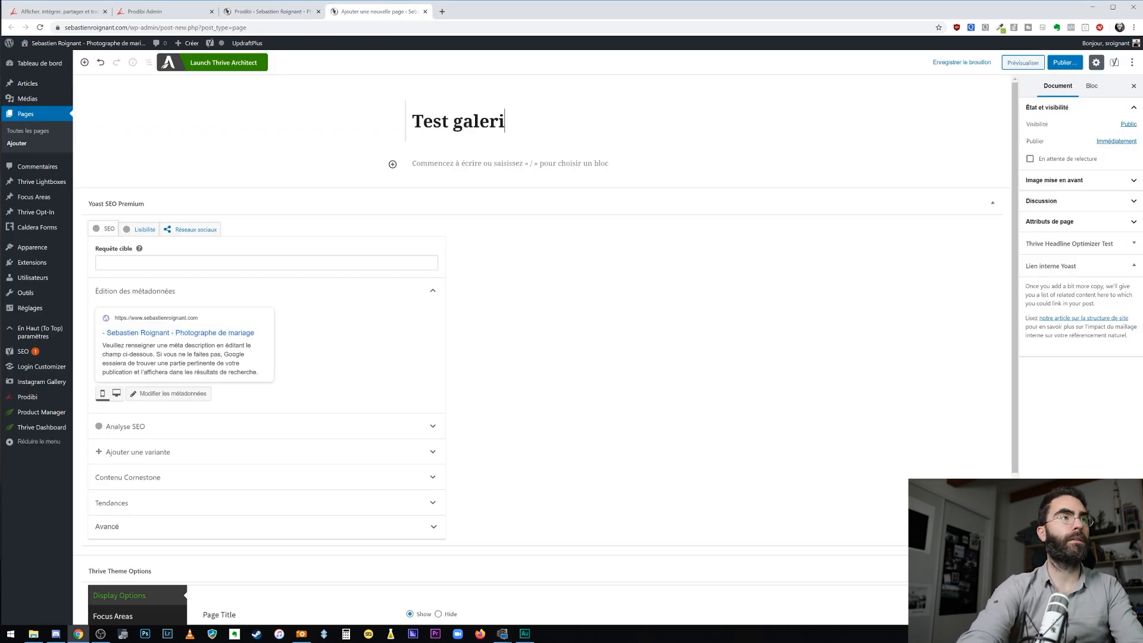
{"action": "type", "text": "e"}
{"action": "left_click", "coordinate": [1060, 65]}
{"action": "left_click", "coordinate": [1079, 64]}
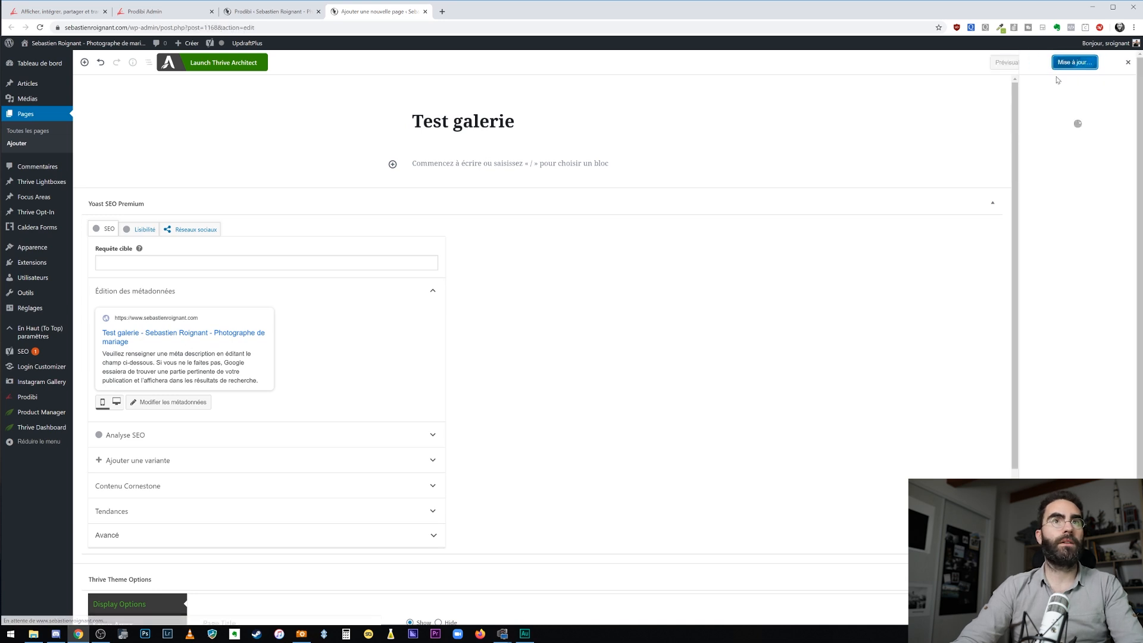
- Add a paragraph block to the Test galerie page and paste the copied Prodibi grid shortcode into it
{"action": "left_click", "coordinate": [518, 284]}
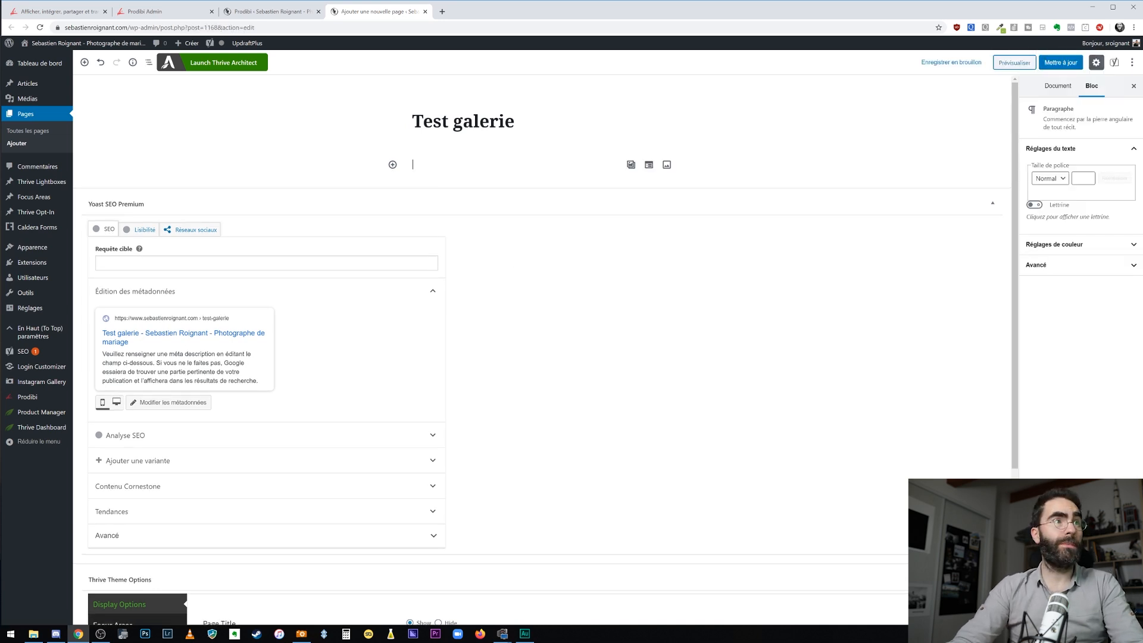
{"action": "left_click", "coordinate": [393, 165]}
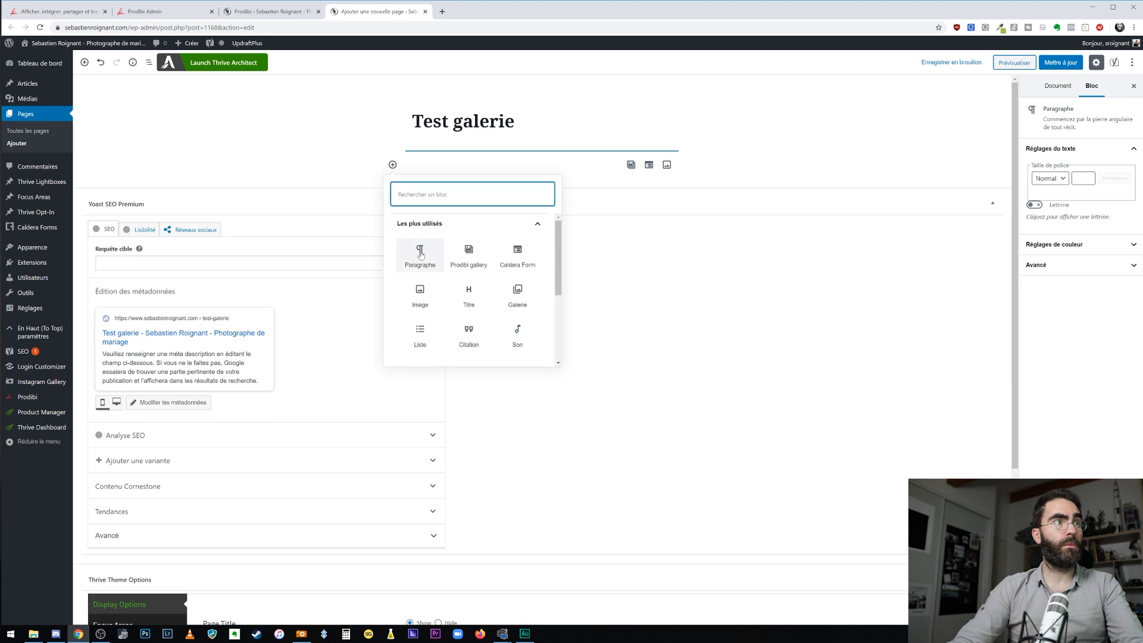
{"action": "left_click", "coordinate": [420, 256]}
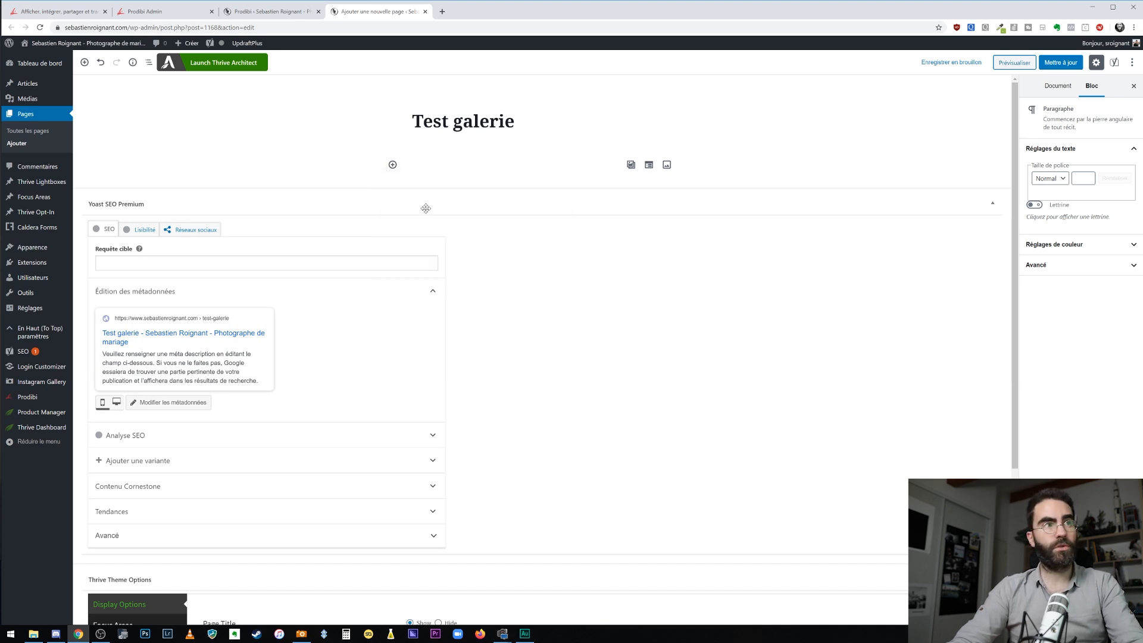
{"action": "left_click", "coordinate": [393, 165]}
{"action": "left_click", "coordinate": [420, 257]}
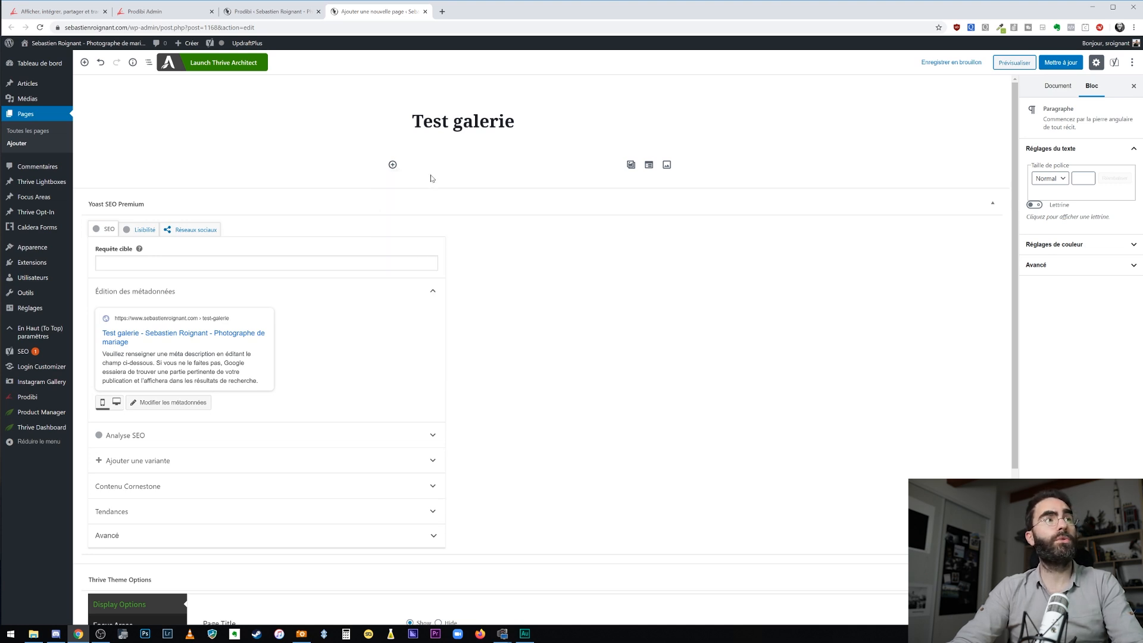
{"action": "type", "text": "[Prodibi command='{\"type\":\"grid\",\"settings\":{\"container\":\"kj5wow24kevqwjr\",\"branding\":false,\"seo\":true,\"account\":\"fun quatre\"}}']"}
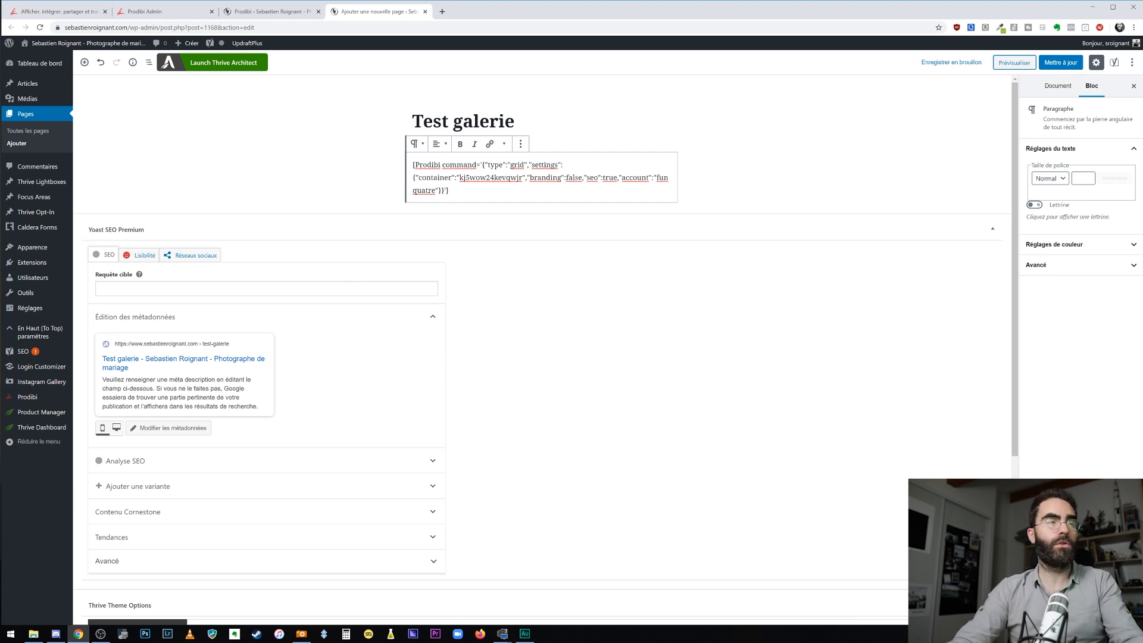
- Update the Test galerie page with the embedded shortcode and open its preview
{"action": "left_click", "coordinate": [149, 11]}
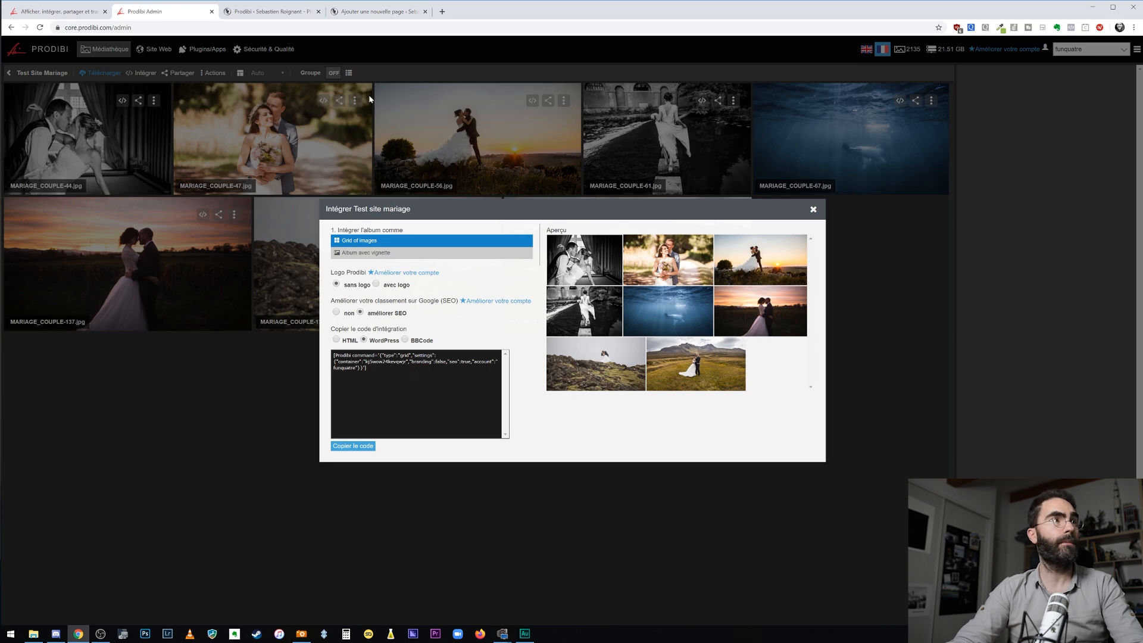
{"action": "left_click", "coordinate": [381, 11]}
{"action": "left_click", "coordinate": [1058, 63]}
{"action": "left_click", "coordinate": [1022, 65]}
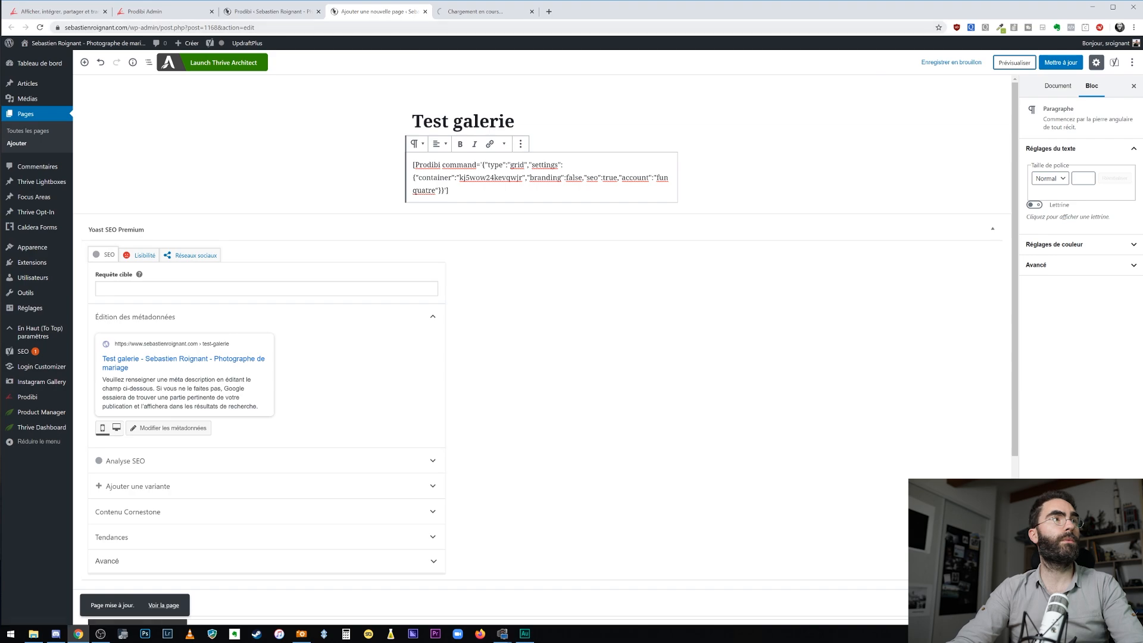
- Examine the embedded gallery in the preview, browsing the first four photos full screen and zooming in and out on the second and third
{"action": "scroll", "coordinate": [508, 280], "scroll_direction": "down", "scroll_amount": 6}
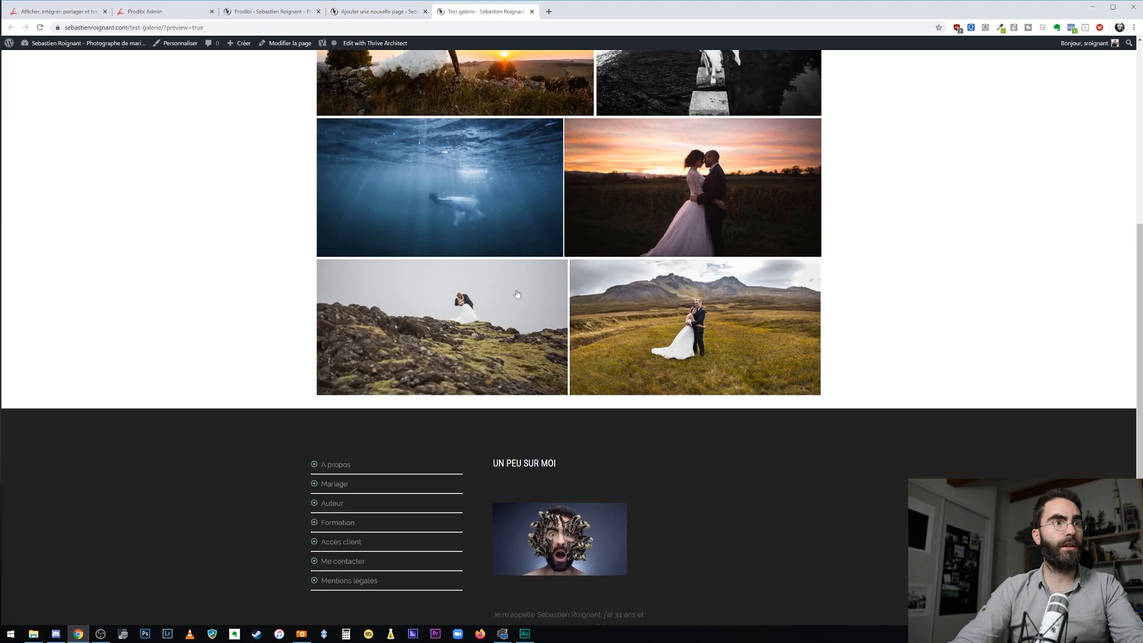
{"action": "scroll", "coordinate": [507, 281], "scroll_direction": "up", "scroll_amount": 6}
{"action": "left_click", "coordinate": [501, 224]}
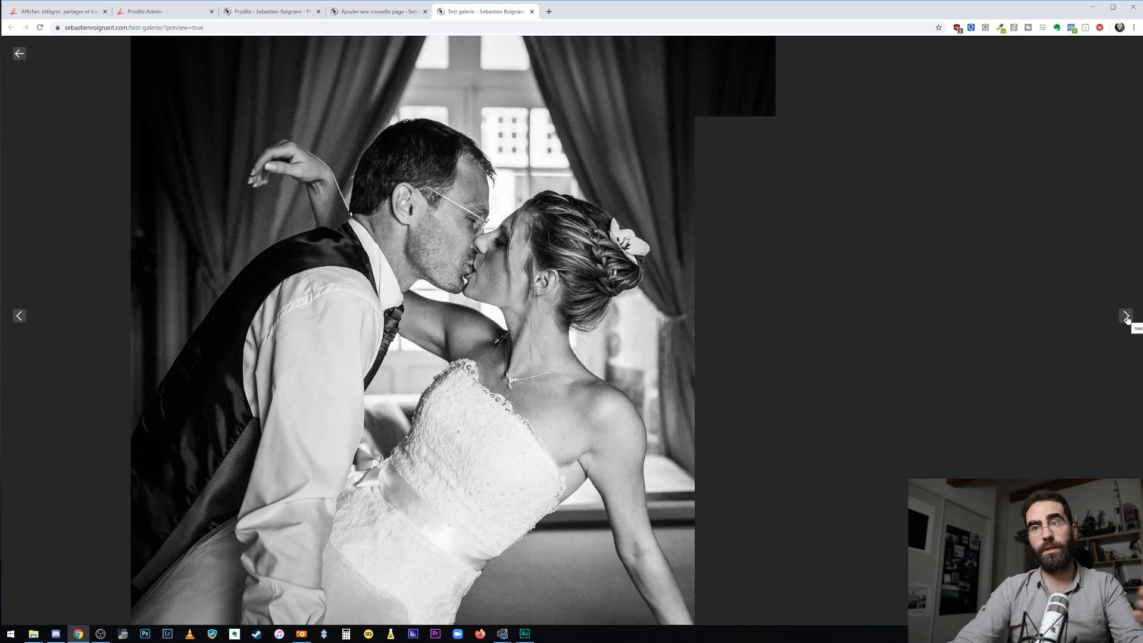
{"action": "left_click", "coordinate": [1127, 318]}
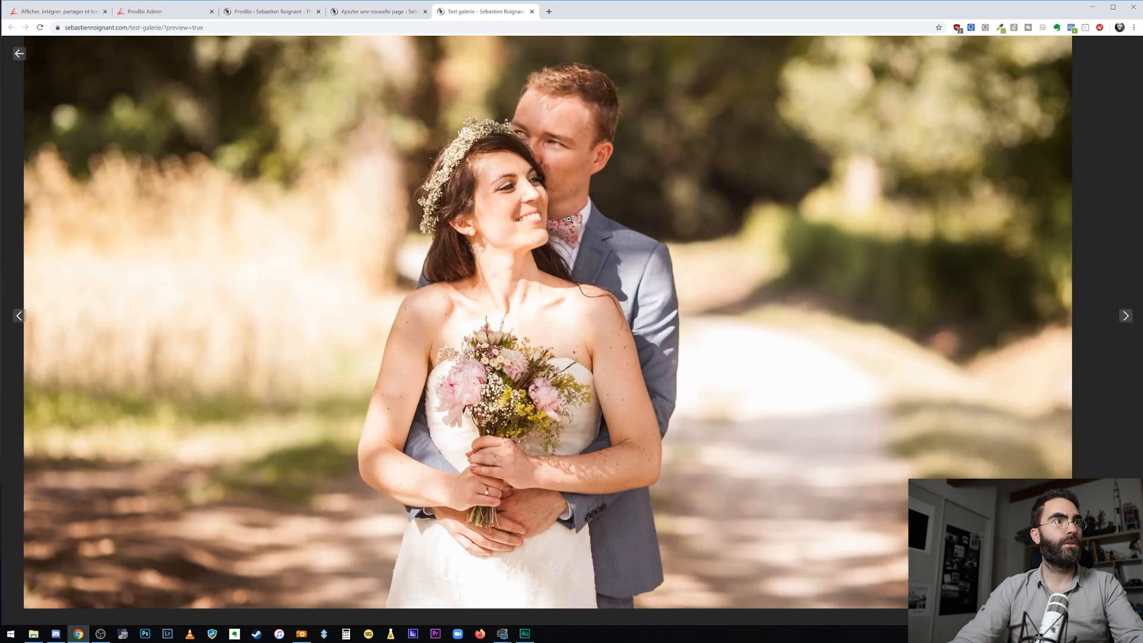
{"action": "left_click", "coordinate": [569, 219]}
{"action": "left_click", "coordinate": [698, 223]}
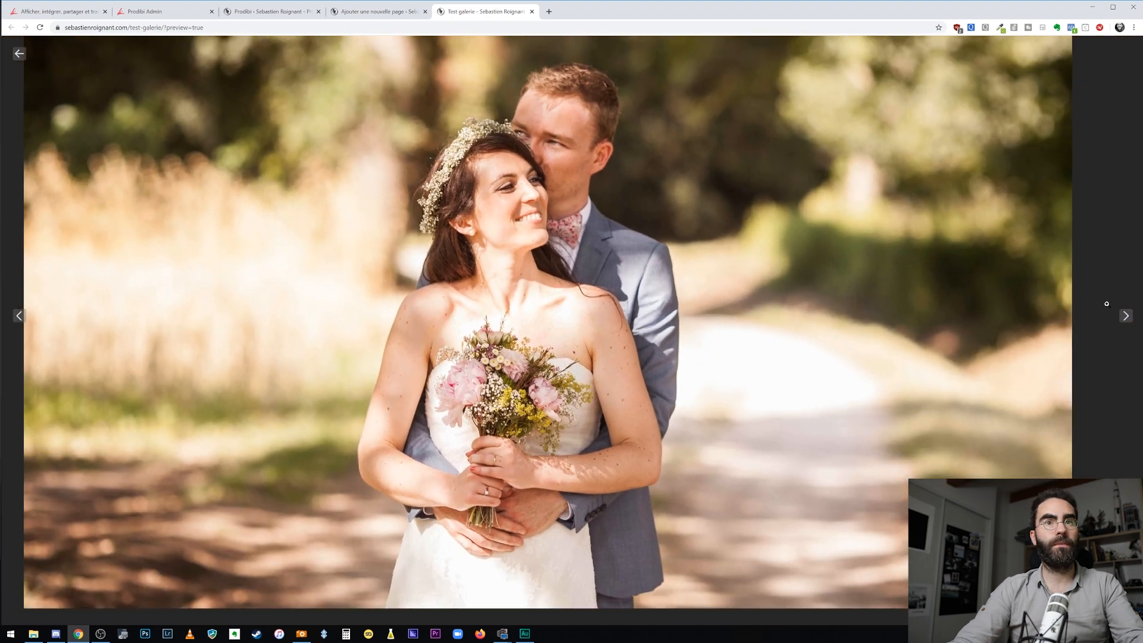
{"action": "key", "text": "Right"}
{"action": "left_click", "coordinate": [612, 322]}
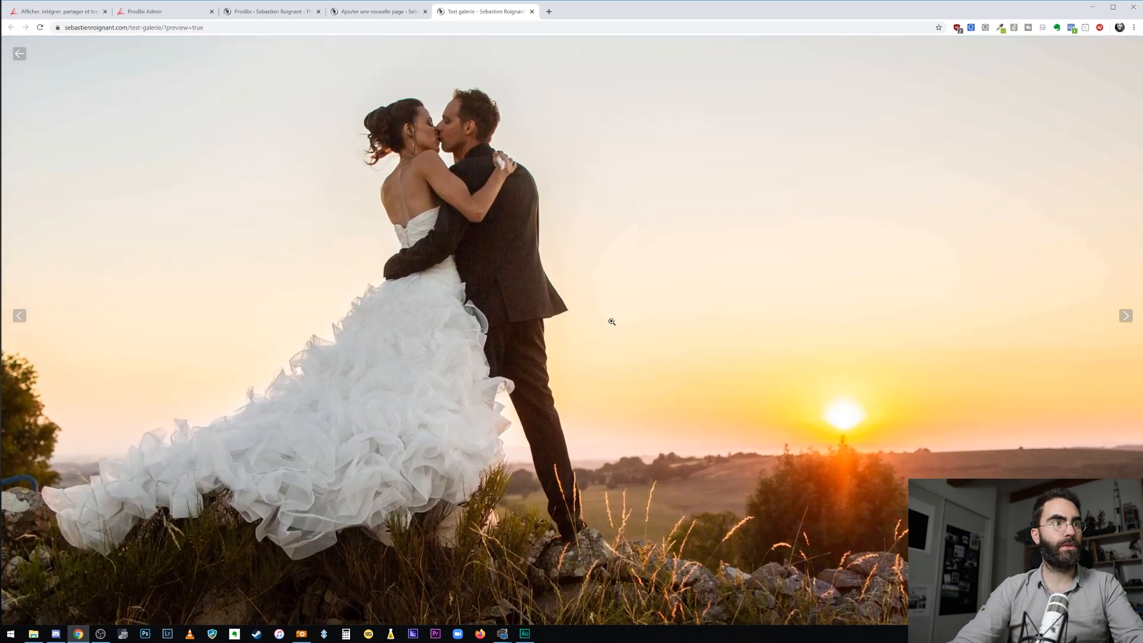
{"action": "left_click", "coordinate": [727, 360]}
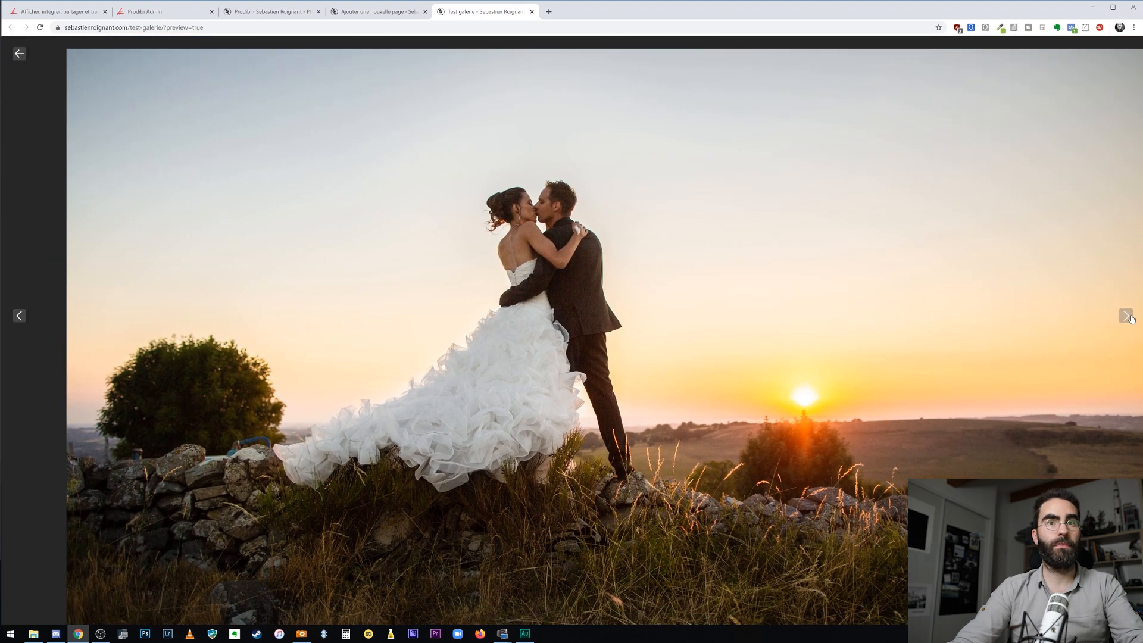
{"action": "left_click", "coordinate": [1125, 315]}
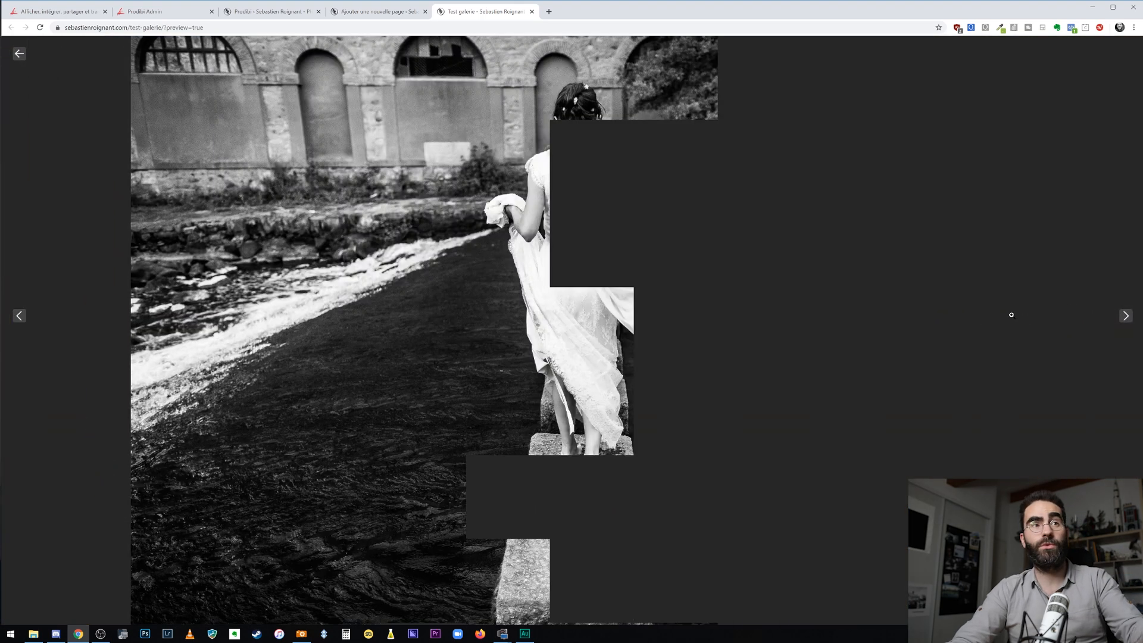
{"action": "key", "text": "Escape"}
- Review the photo grid's layout on the preview page and return to Prodibi's embed dialog for the album
{"action": "scroll", "coordinate": [408, 257], "scroll_direction": "down", "scroll_amount": 8}
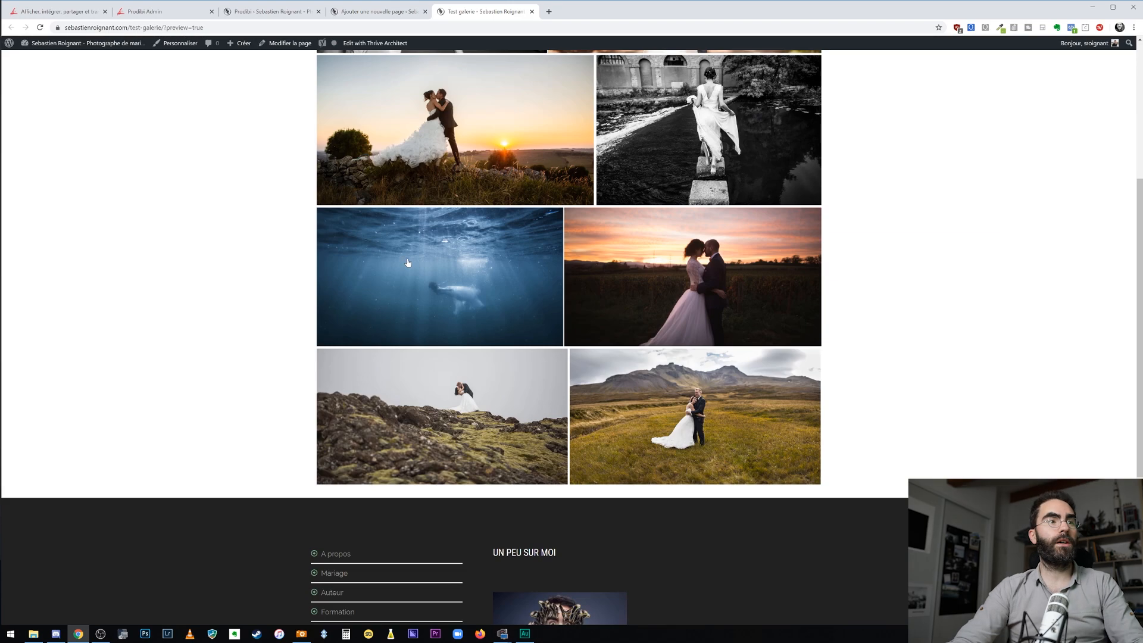
{"action": "scroll", "coordinate": [411, 258], "scroll_direction": "up", "scroll_amount": 5}
{"action": "scroll", "coordinate": [411, 259], "scroll_direction": "down", "scroll_amount": 2}
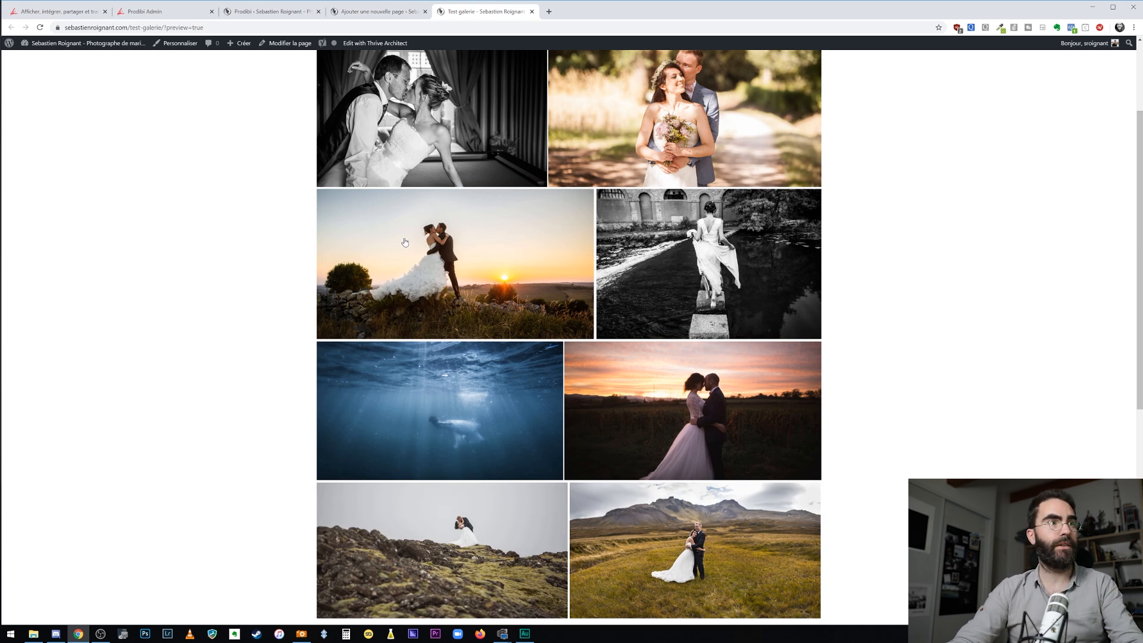
{"action": "scroll", "coordinate": [473, 275], "scroll_direction": "up", "scroll_amount": 2}
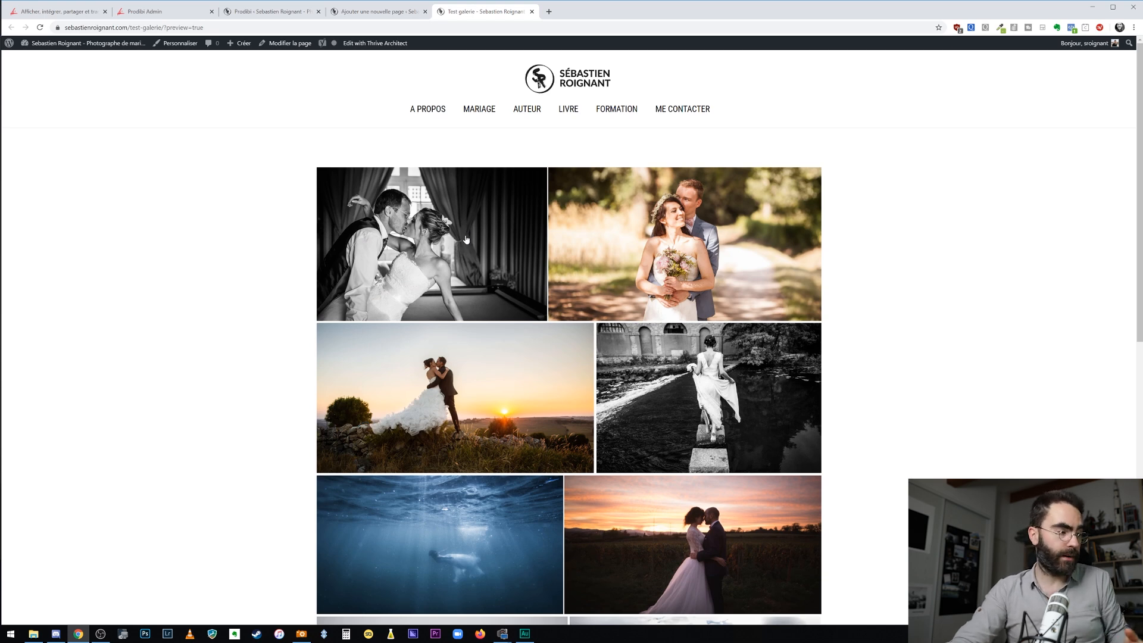
{"action": "left_click", "coordinate": [150, 14]}
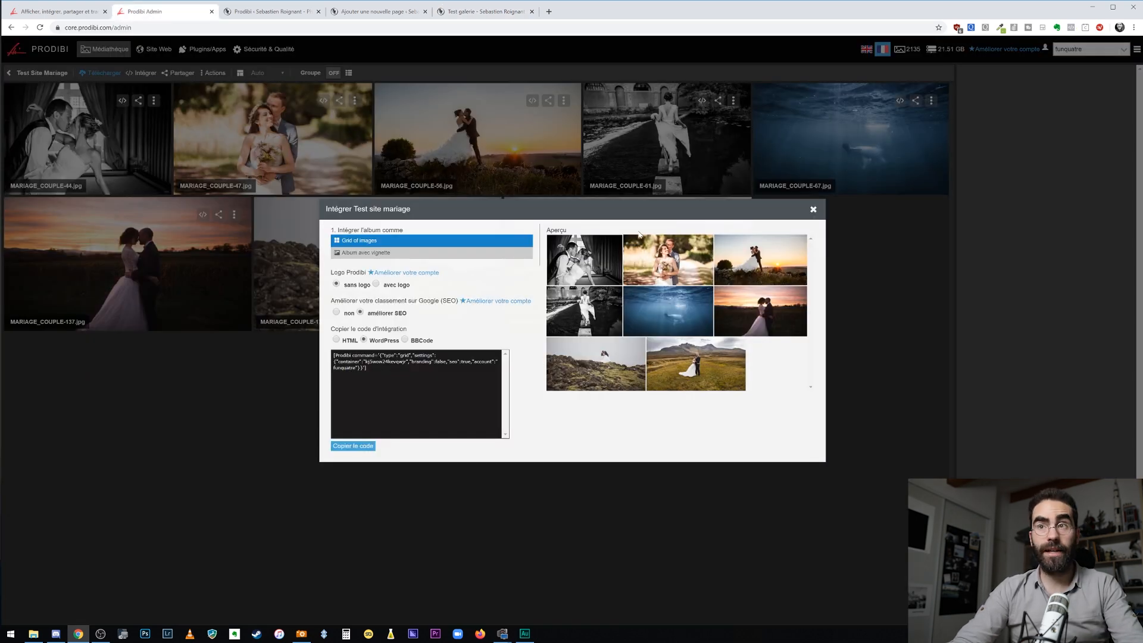
- Close the embed dialog and switch the Test Site Mariage album's grid layout to Ultranoir
{"action": "left_click", "coordinate": [813, 209]}
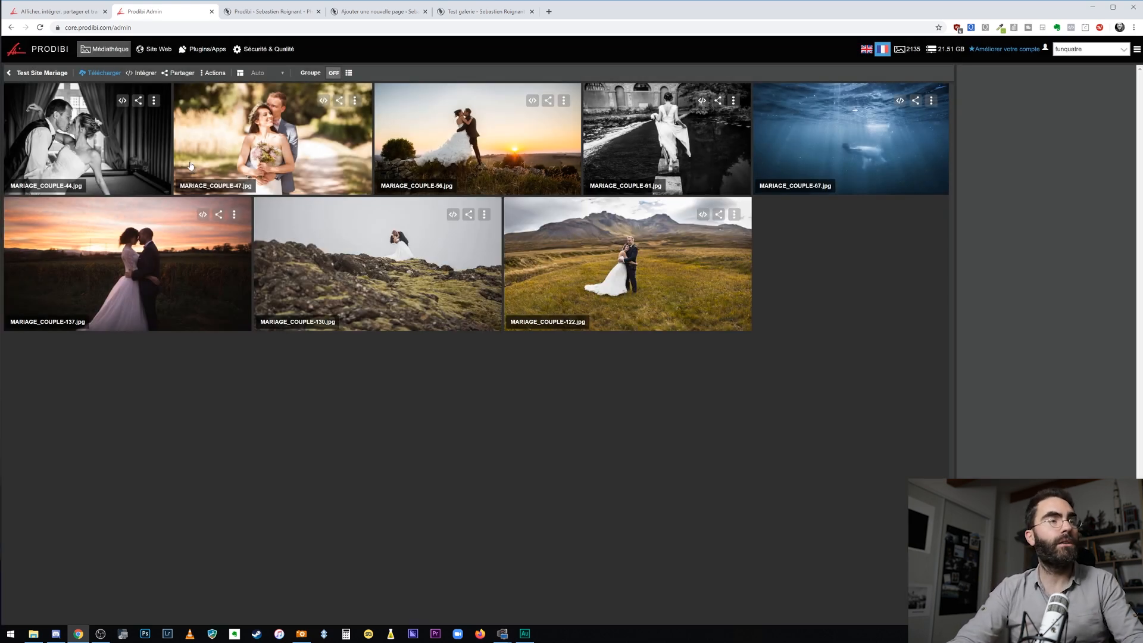
{"action": "left_click", "coordinate": [282, 74]}
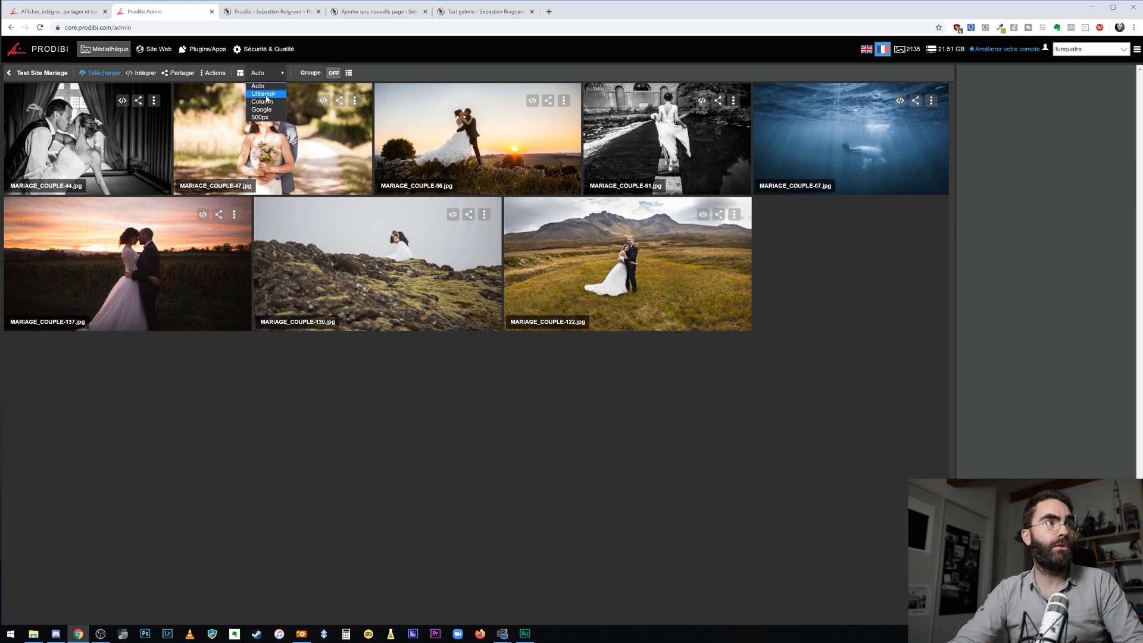
{"action": "left_click", "coordinate": [262, 93]}
- Change the album's layout to the custom 500px grid and accept the change
{"action": "left_click", "coordinate": [285, 73]}
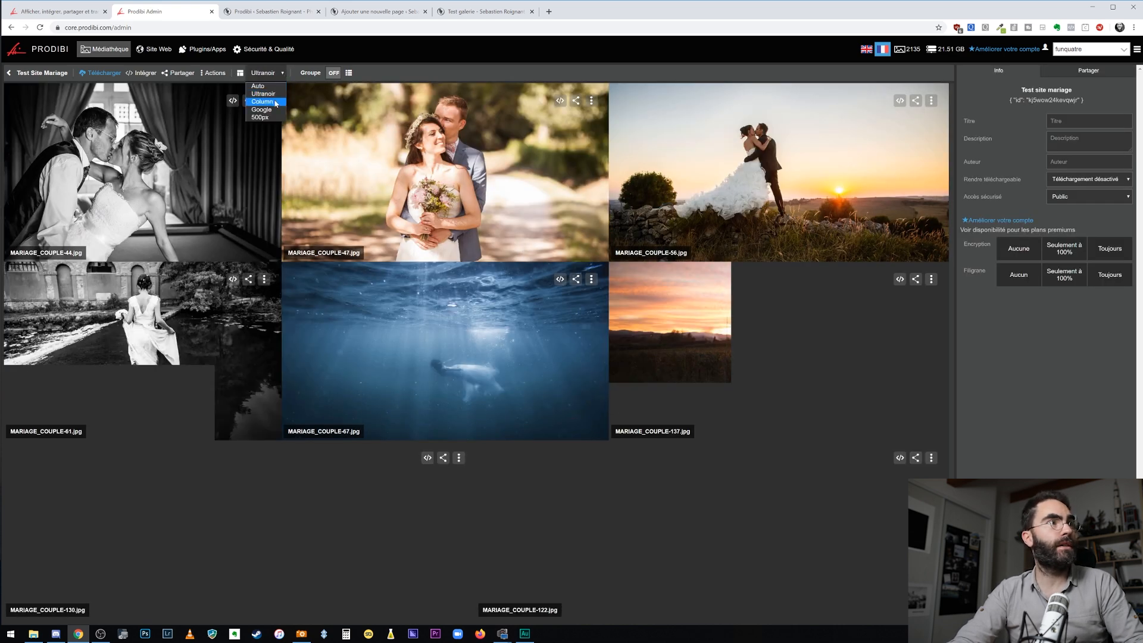
{"action": "left_click", "coordinate": [262, 101]}
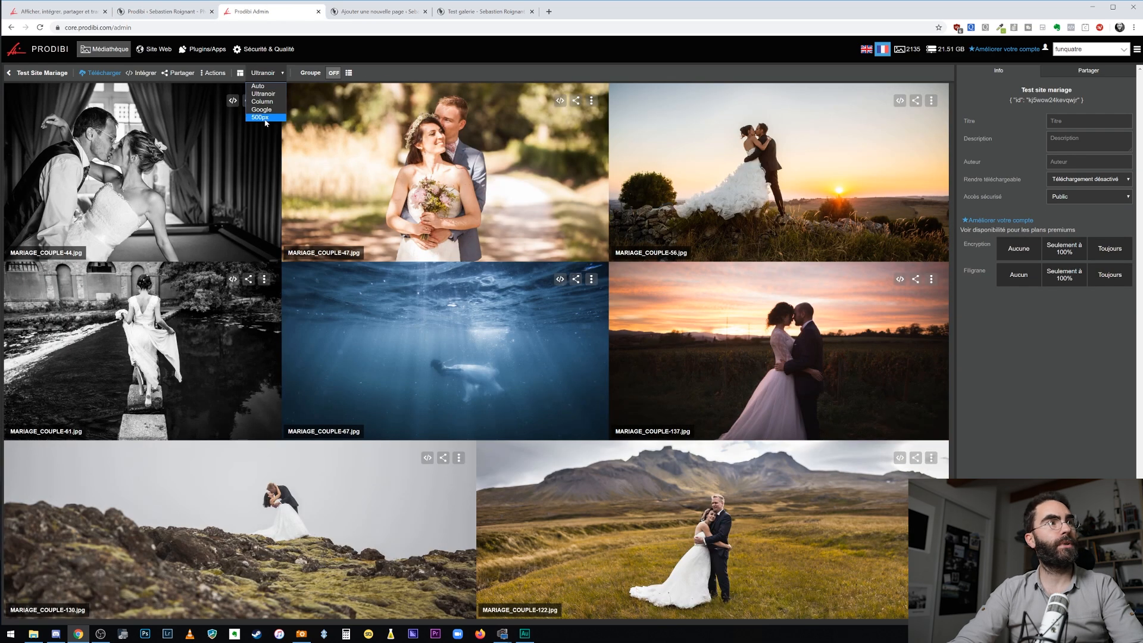
{"action": "left_click", "coordinate": [260, 117]}
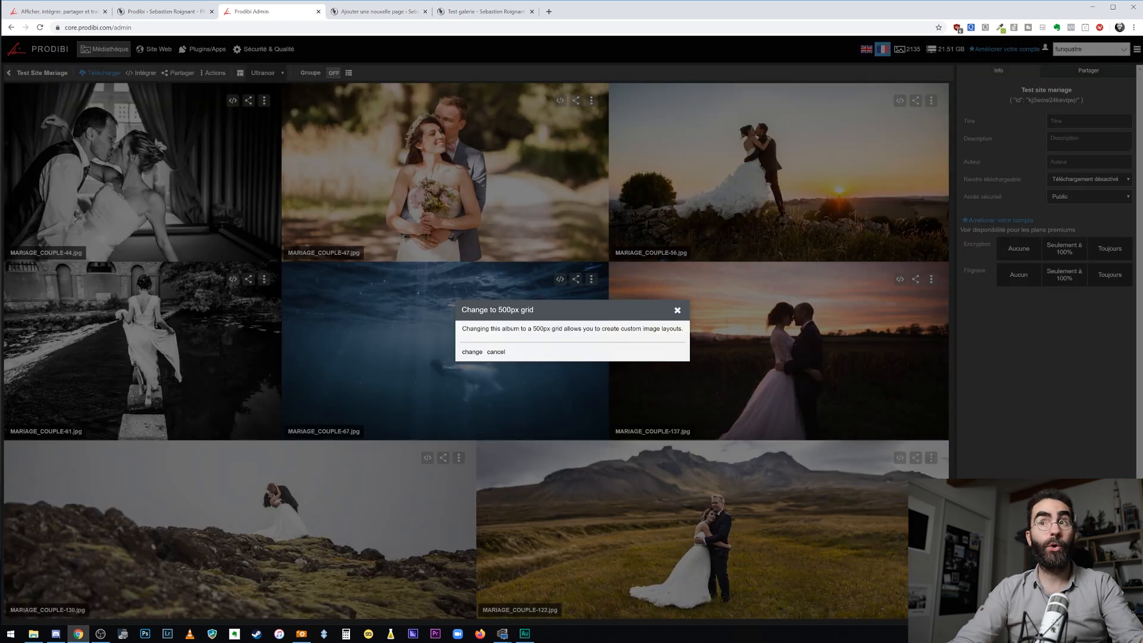
{"action": "left_click", "coordinate": [471, 352]}
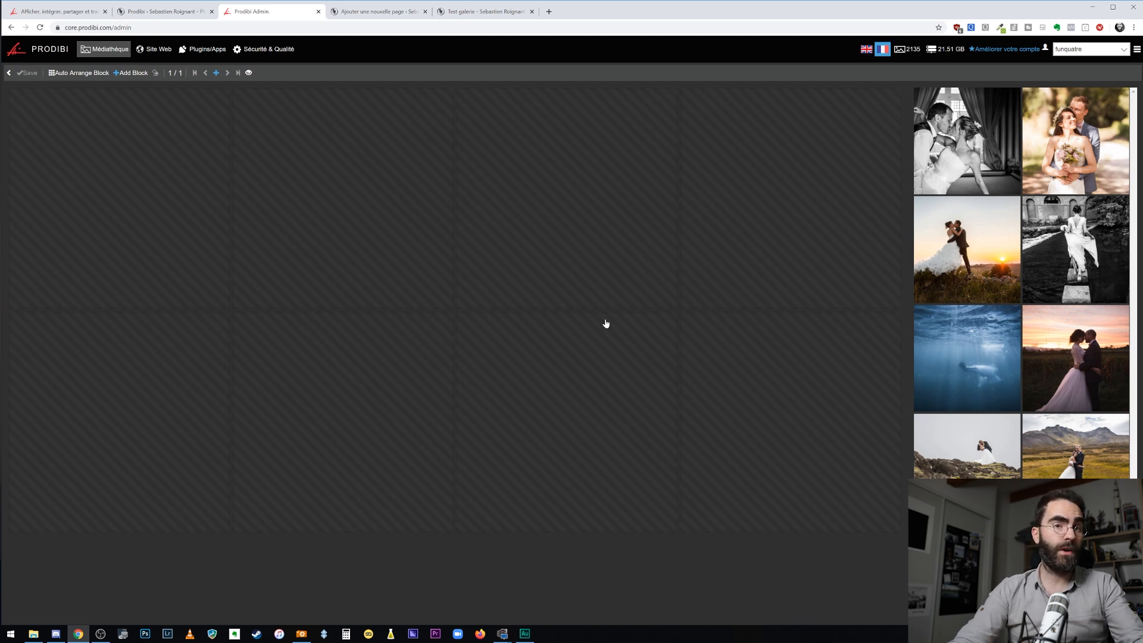
- Place the underwater photo at the start of the first block and size it to a two-by-two-cell square
{"action": "left_click_drag", "start_coordinate": [976, 339], "coordinate": [141, 187]}
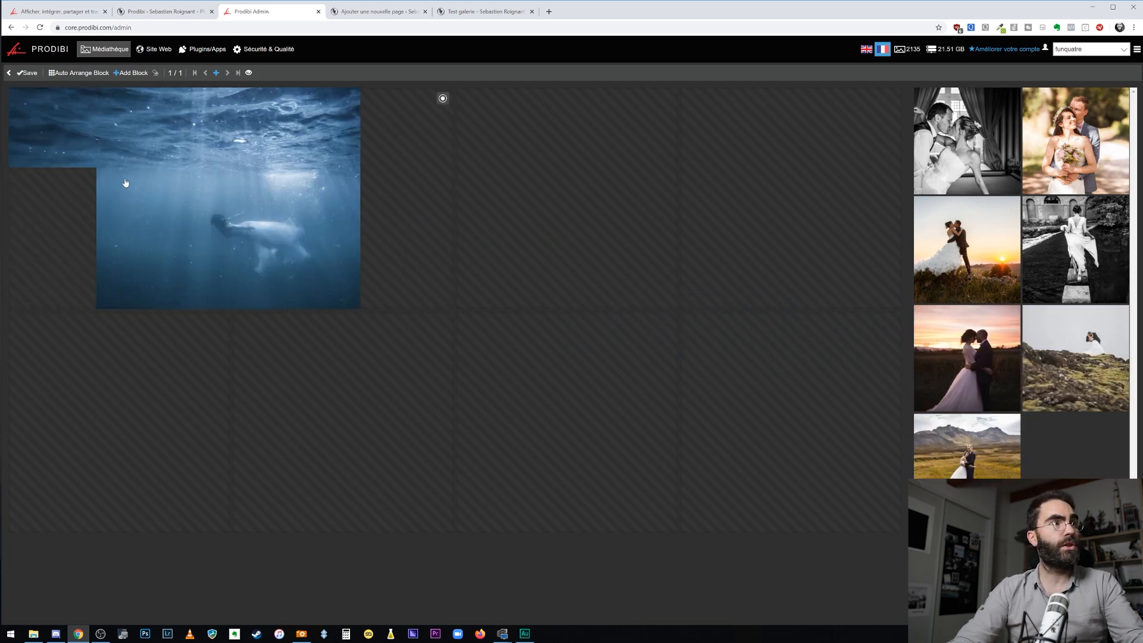
{"action": "left_click", "coordinate": [127, 212]}
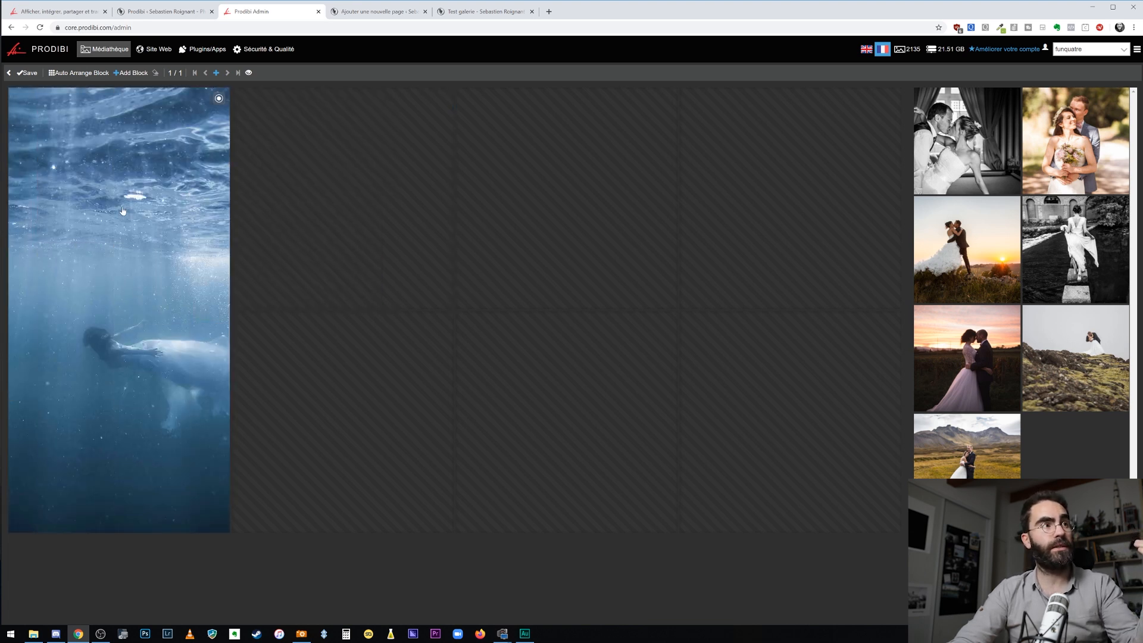
{"action": "left_click", "coordinate": [123, 210]}
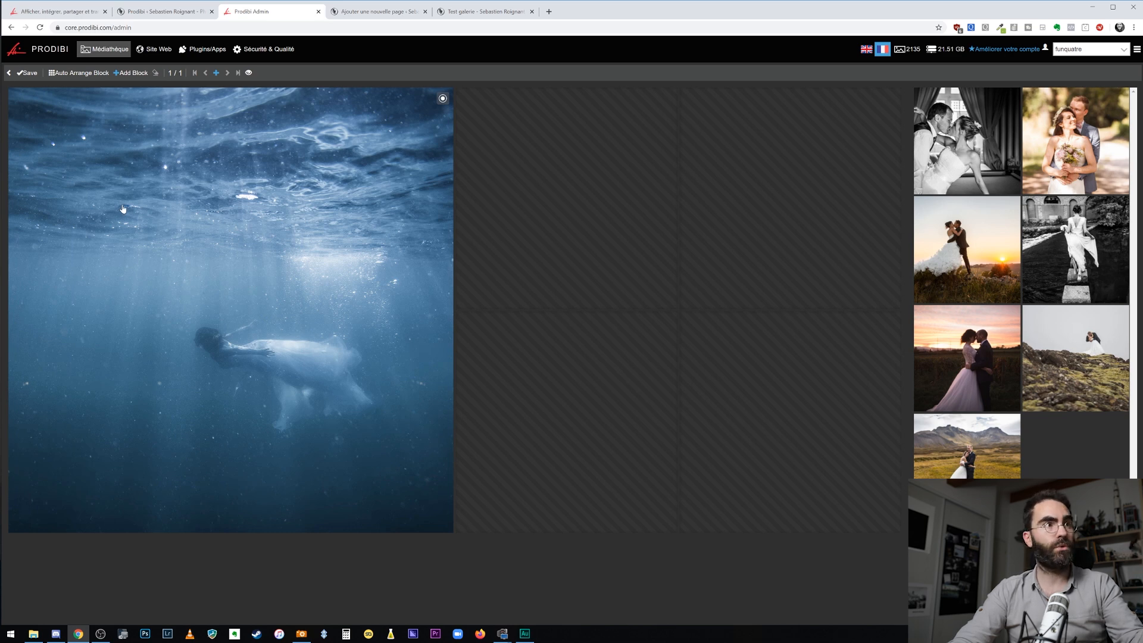
- Fill the rest of the first block with the wide sunset kiss photo above the two black-and-white photos
{"action": "left_click_drag", "start_coordinate": [975, 258], "coordinate": [558, 204]}
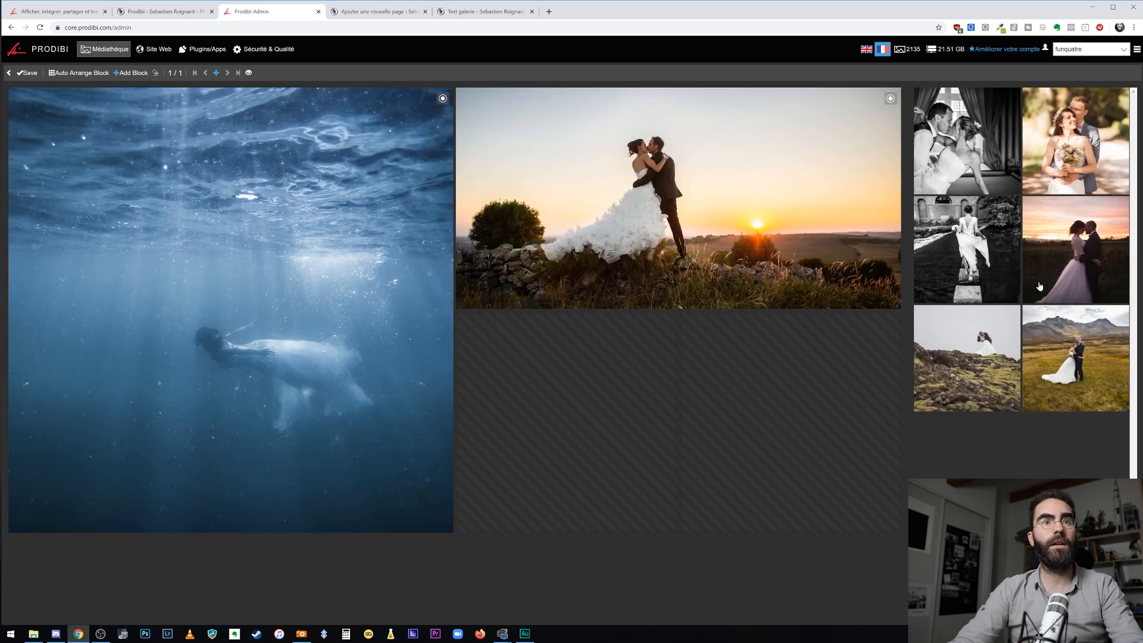
{"action": "left_click_drag", "start_coordinate": [979, 265], "coordinate": [684, 337]}
{"action": "left_click_drag", "start_coordinate": [921, 157], "coordinate": [772, 382]}
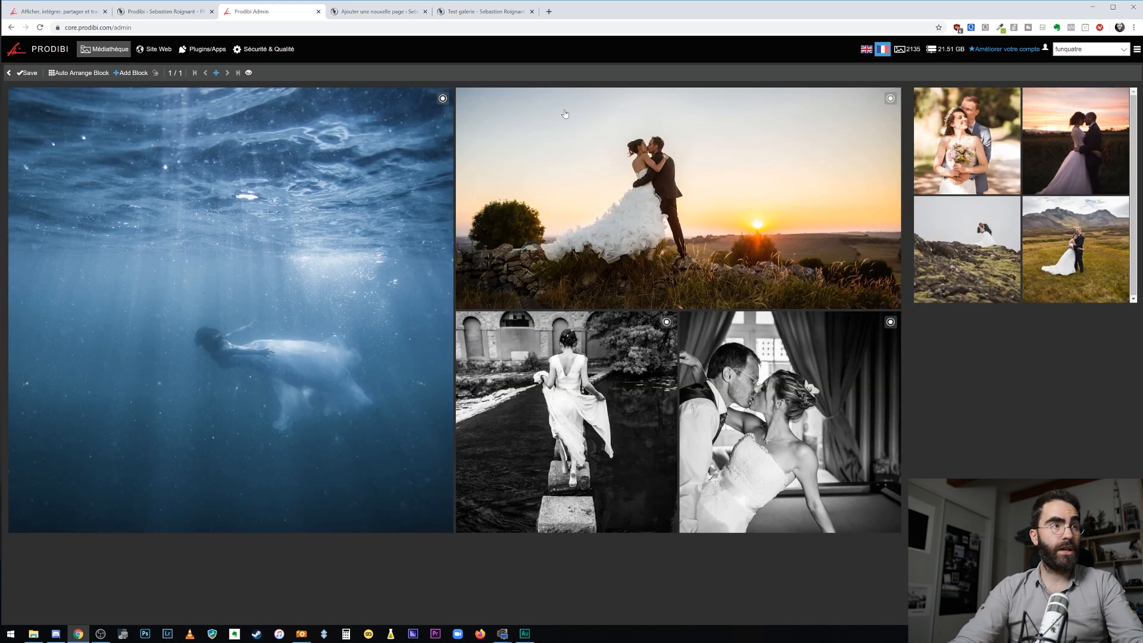
- Add a second block, arrange the four remaining photos in it, and save the custom layout
{"action": "left_click", "coordinate": [216, 73]}
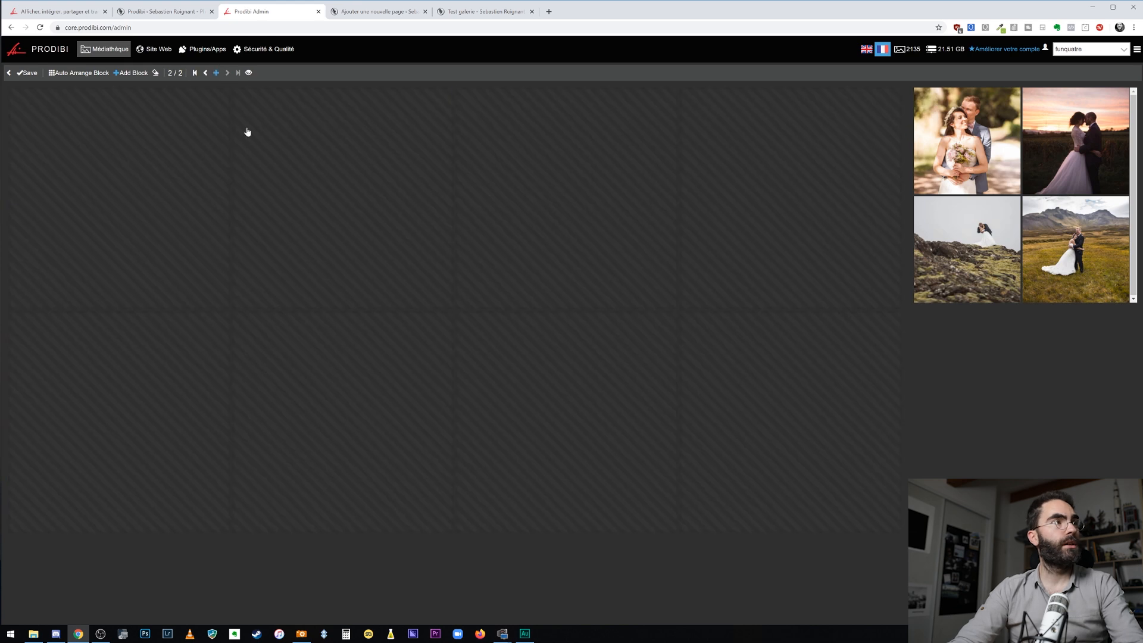
{"action": "left_click_drag", "start_coordinate": [975, 139], "coordinate": [322, 217]}
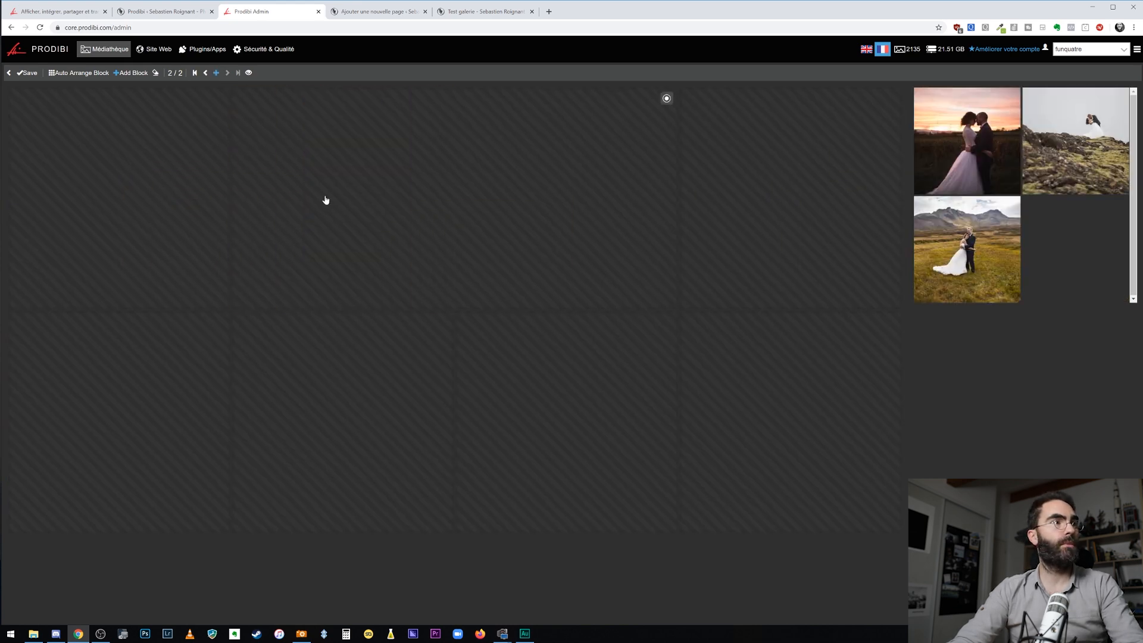
{"action": "left_click_drag", "start_coordinate": [998, 225], "coordinate": [655, 381]}
{"action": "left_click_drag", "start_coordinate": [927, 196], "coordinate": [136, 319]}
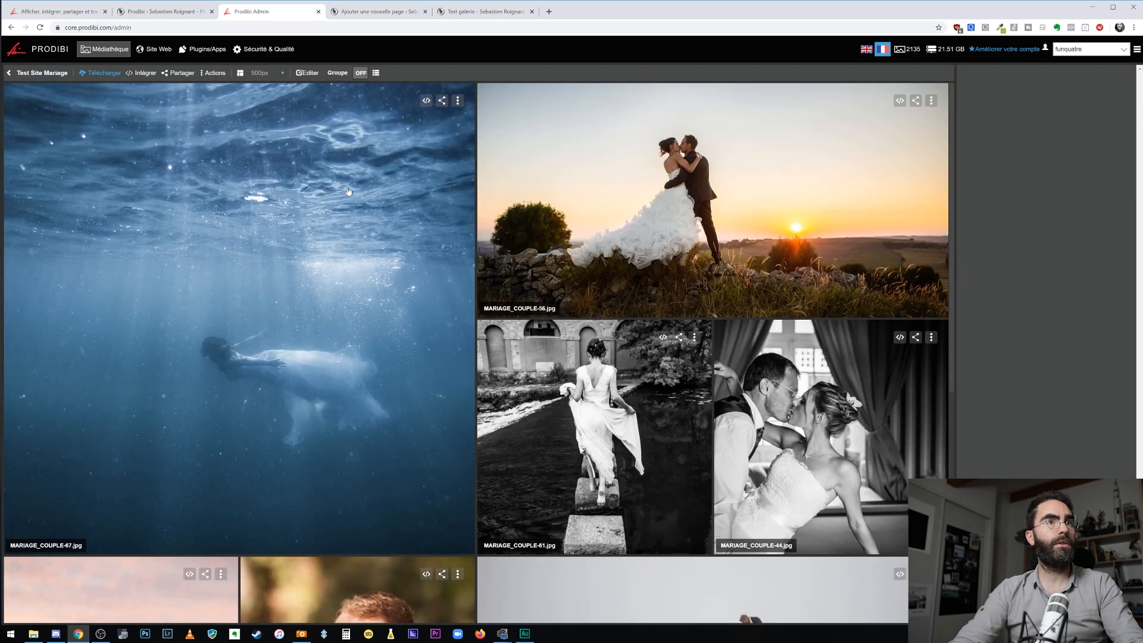
{"action": "scroll", "coordinate": [348, 213], "scroll_direction": "down", "scroll_amount": 5}
{"action": "scroll", "coordinate": [349, 213], "scroll_direction": "up", "scroll_amount": 3}
- Reload the Test galerie page and review how the embedded gallery shows the new custom layout
{"action": "left_click", "coordinate": [485, 12]}
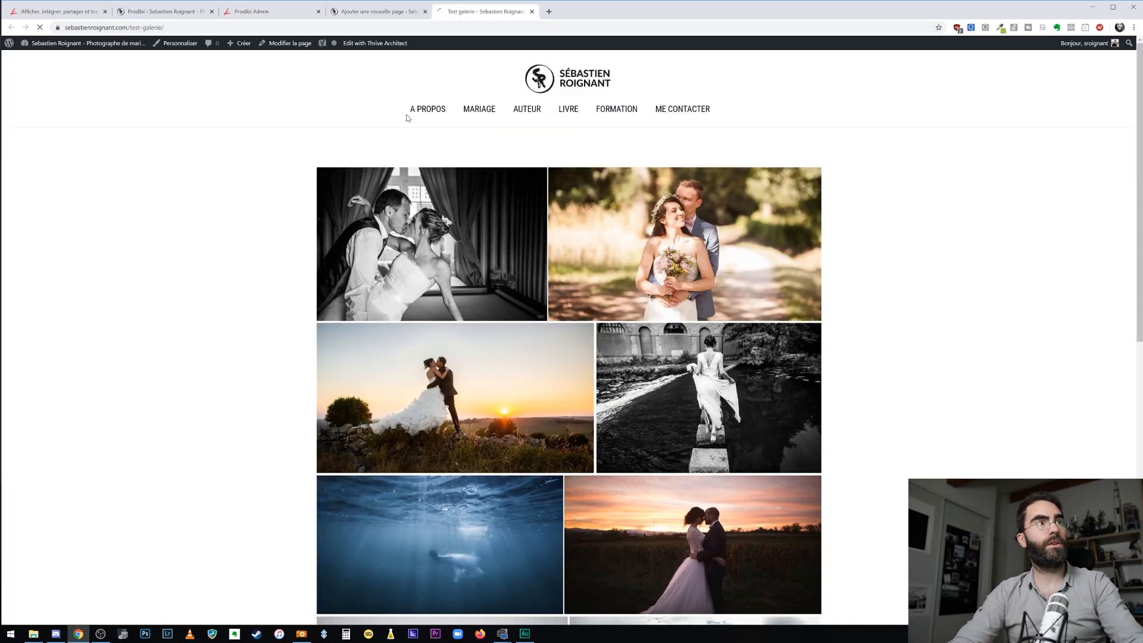
{"action": "scroll", "coordinate": [414, 283], "scroll_direction": "down", "scroll_amount": 1}
{"action": "scroll", "coordinate": [413, 283], "scroll_direction": "down", "scroll_amount": 3}
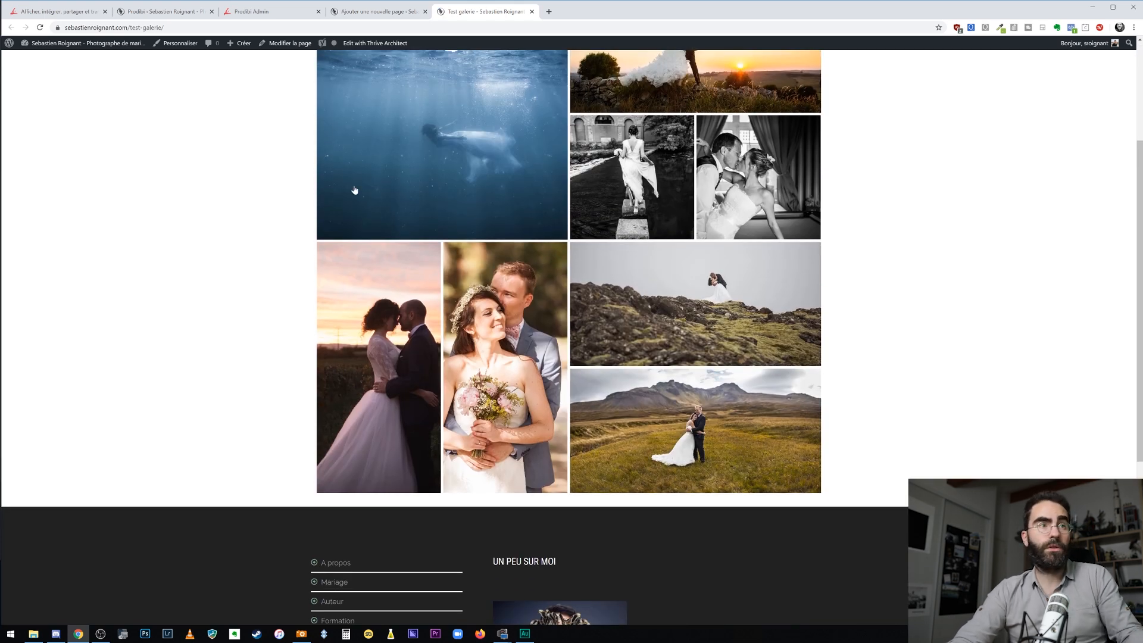
{"action": "scroll", "coordinate": [250, 125], "scroll_direction": "up", "scroll_amount": 3}
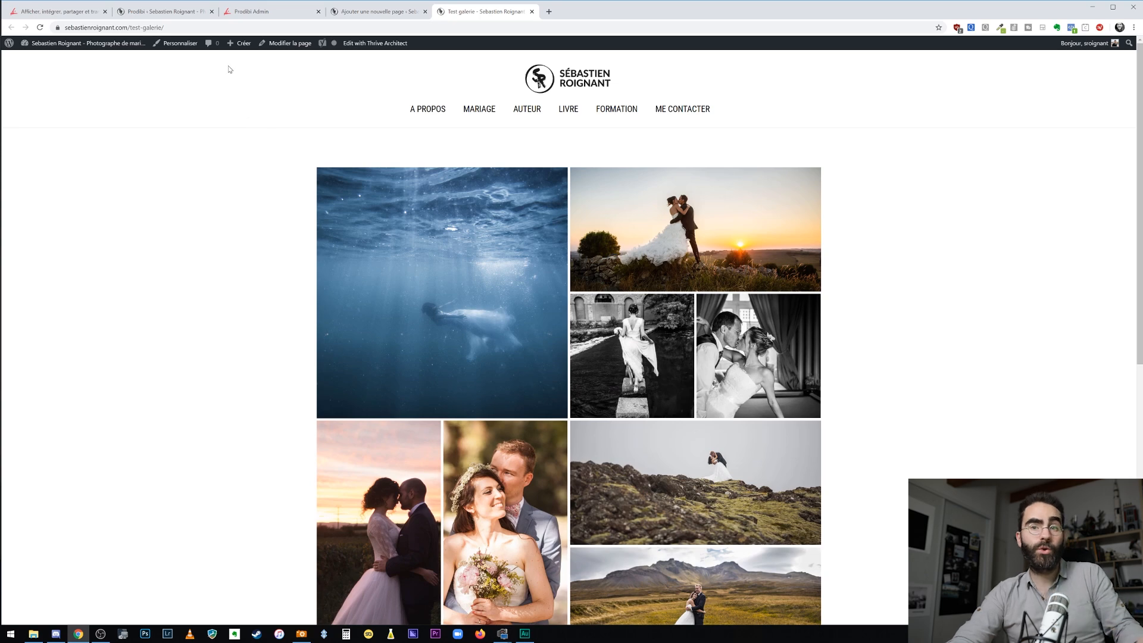
{"action": "left_click", "coordinate": [250, 11]}
{"action": "left_click", "coordinate": [486, 11]}
- Browse the gallery's first four photos full screen, zooming in and out on the third, and review the whole grid again
{"action": "left_click", "coordinate": [486, 267]}
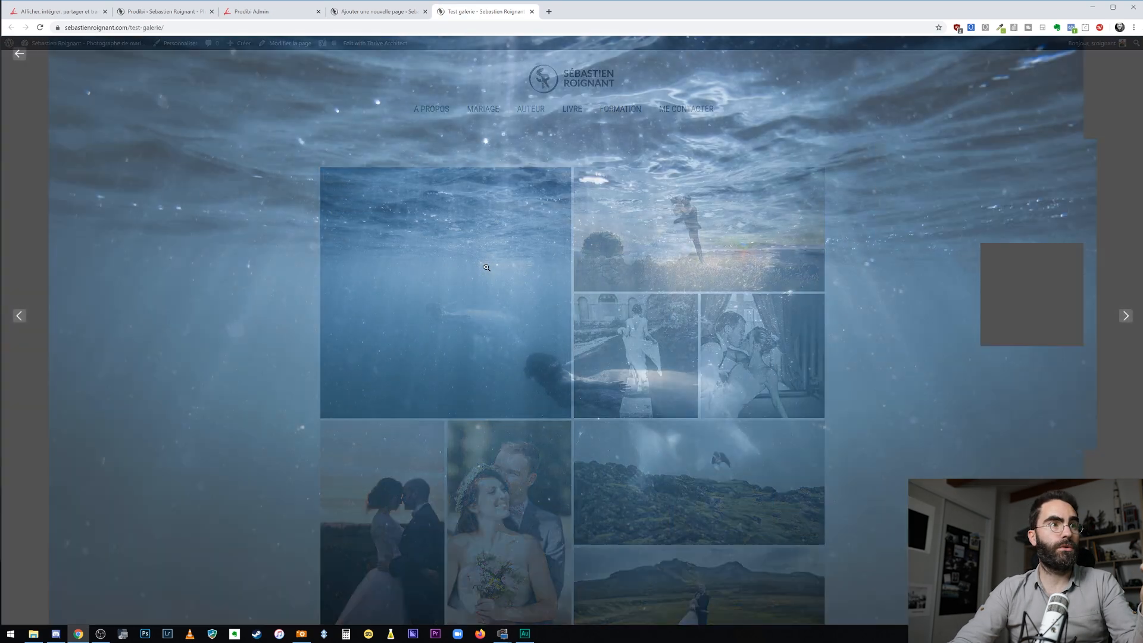
{"action": "left_click", "coordinate": [1123, 316]}
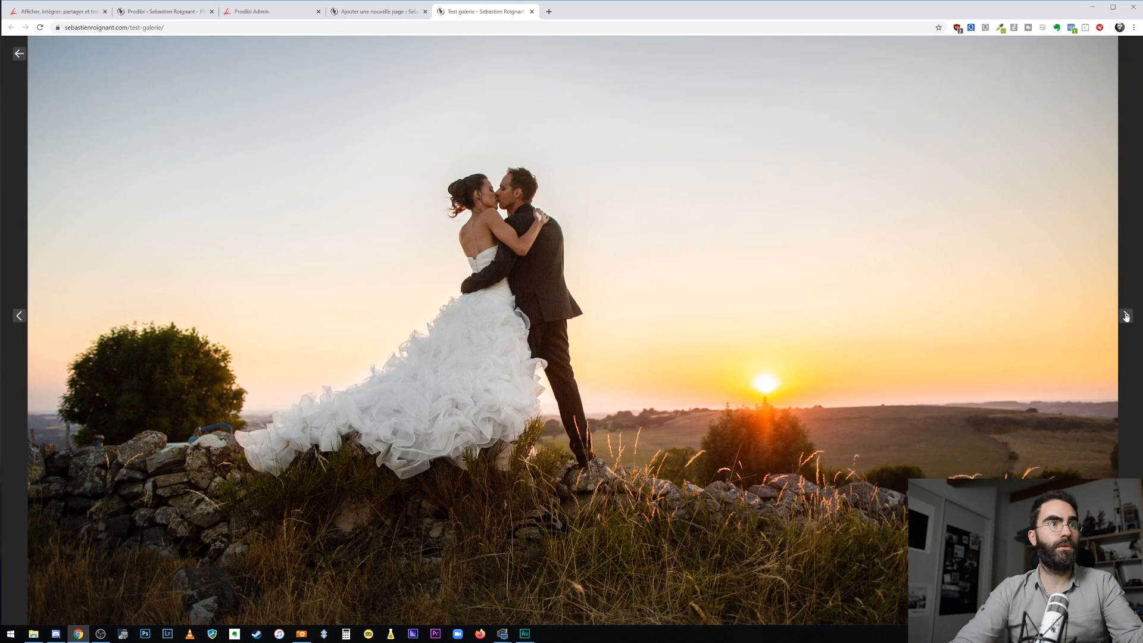
{"action": "left_click", "coordinate": [1125, 317]}
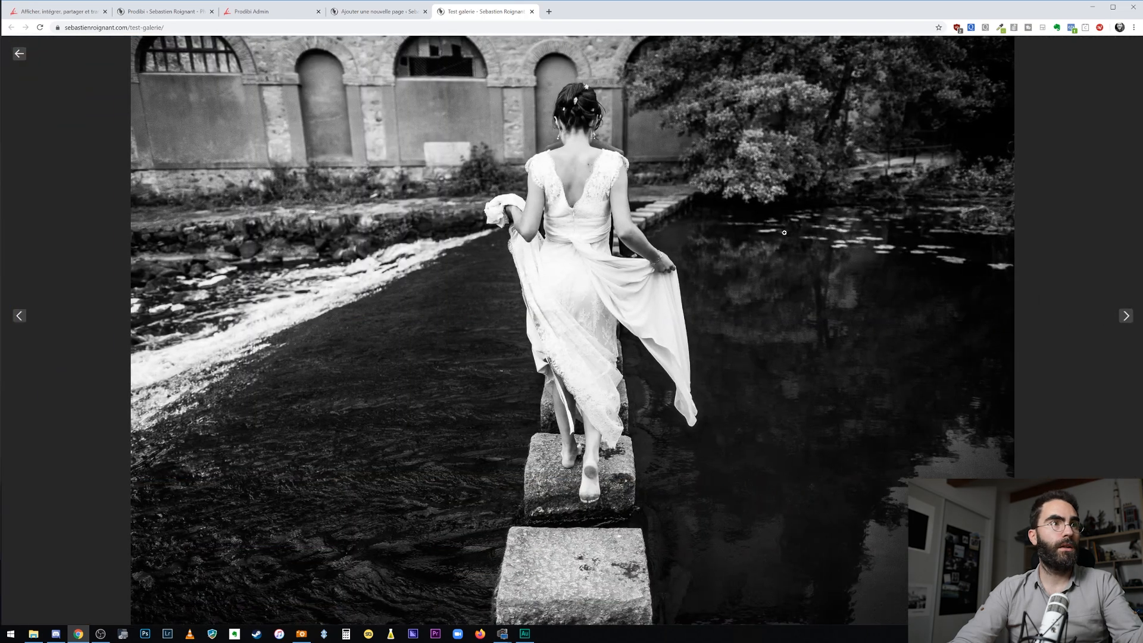
{"action": "left_click", "coordinate": [598, 205]}
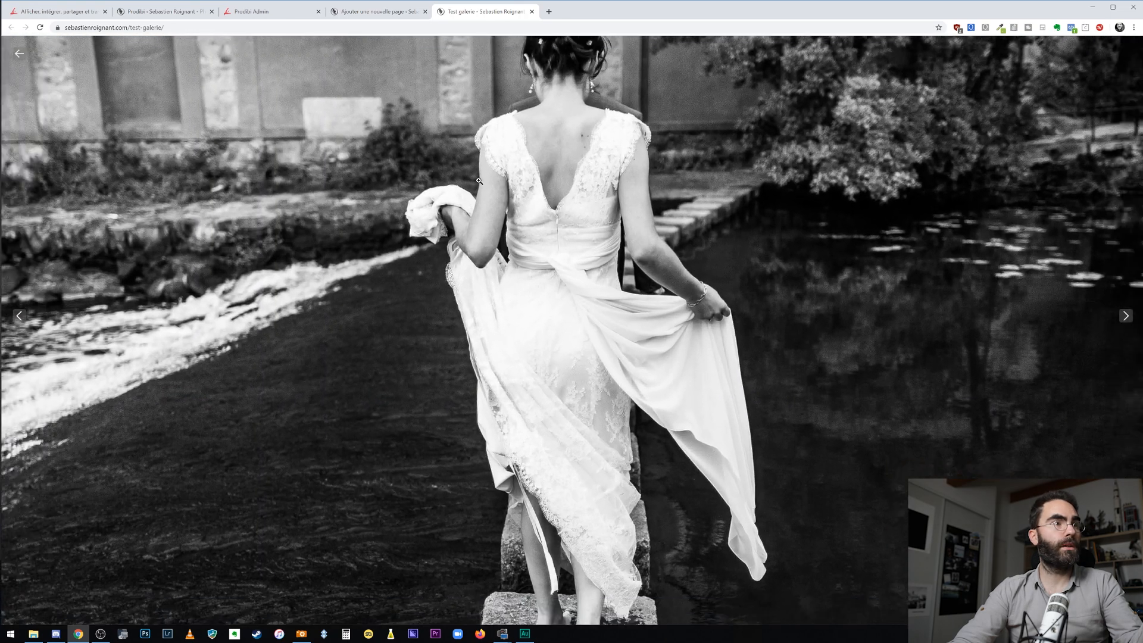
{"action": "left_click", "coordinate": [477, 179]}
{"action": "key", "text": "Right"}
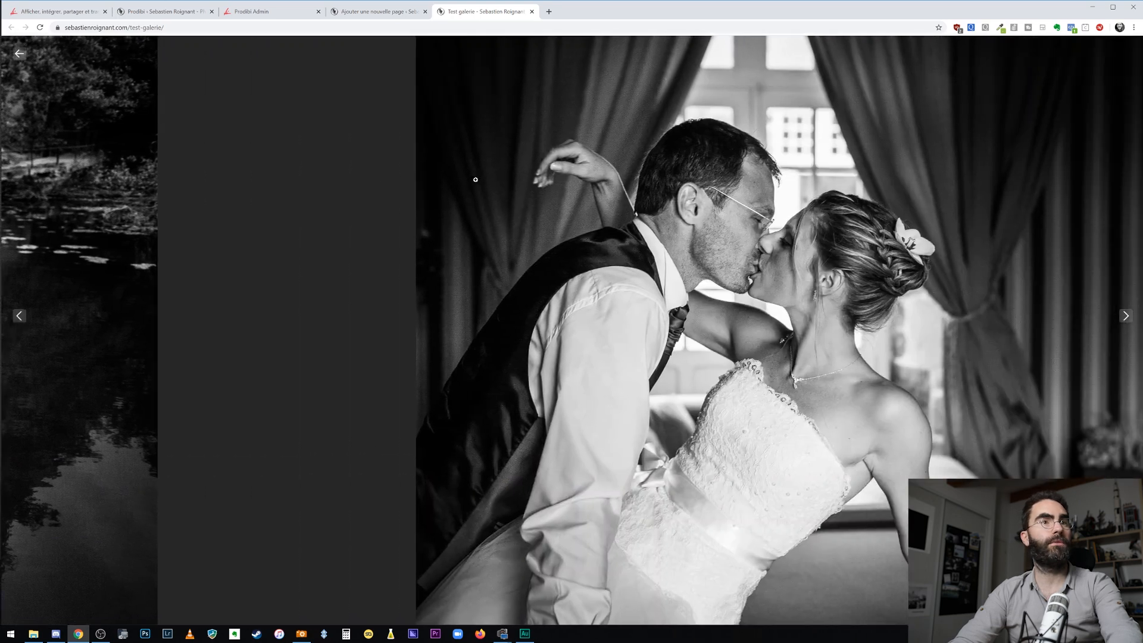
{"action": "key", "text": "Escape"}
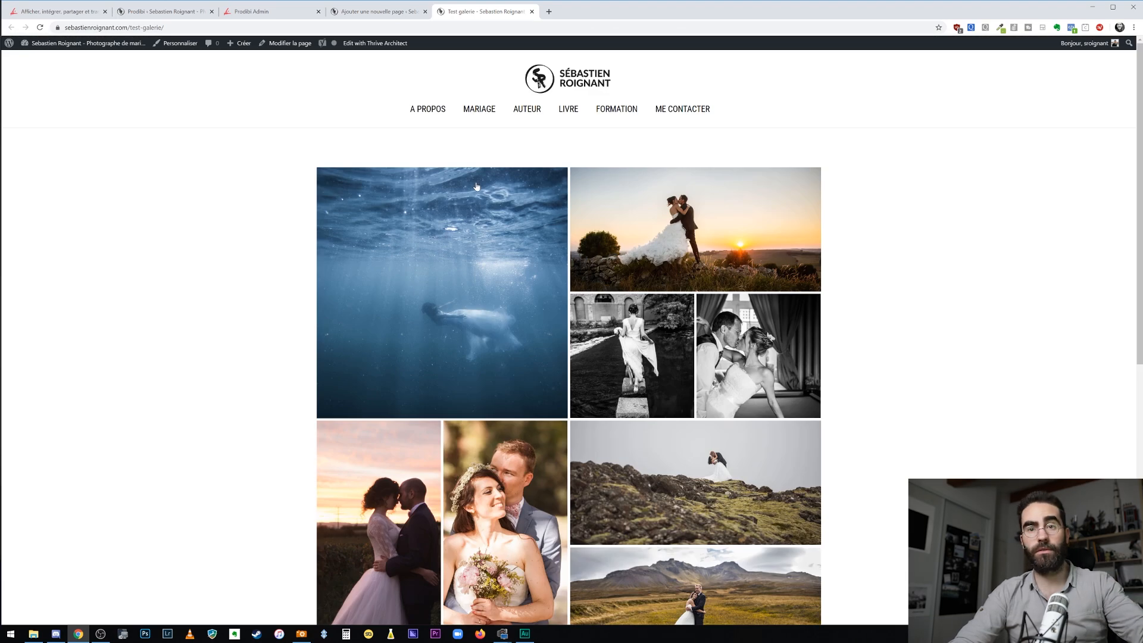
{"action": "scroll", "coordinate": [607, 337], "scroll_direction": "down", "scroll_amount": 1}
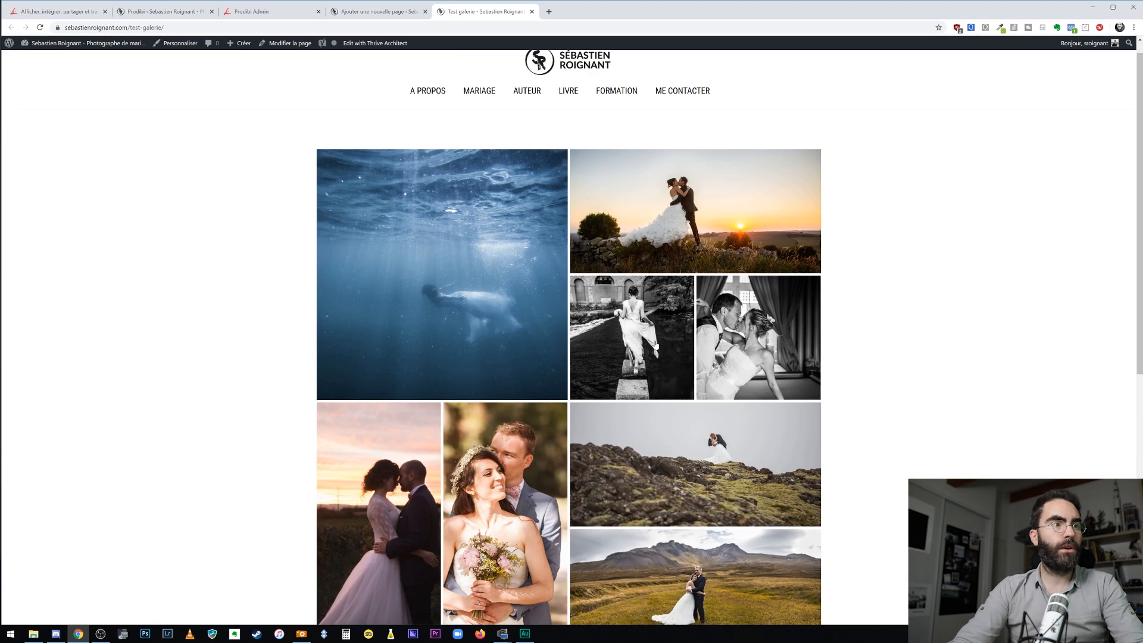
{"action": "scroll", "coordinate": [650, 349], "scroll_direction": "down", "scroll_amount": 3}
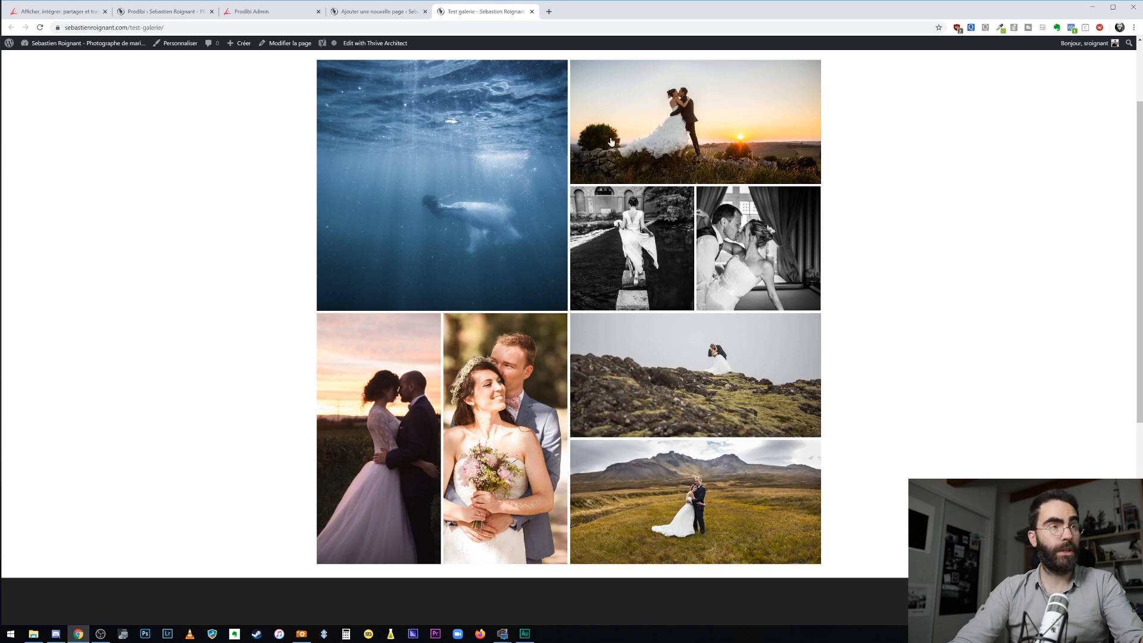
- Reopen the album's layout editor in Prodibi and set the black-and-white kiss photo's point of interest near the image's left edge
{"action": "left_click", "coordinate": [285, 14]}
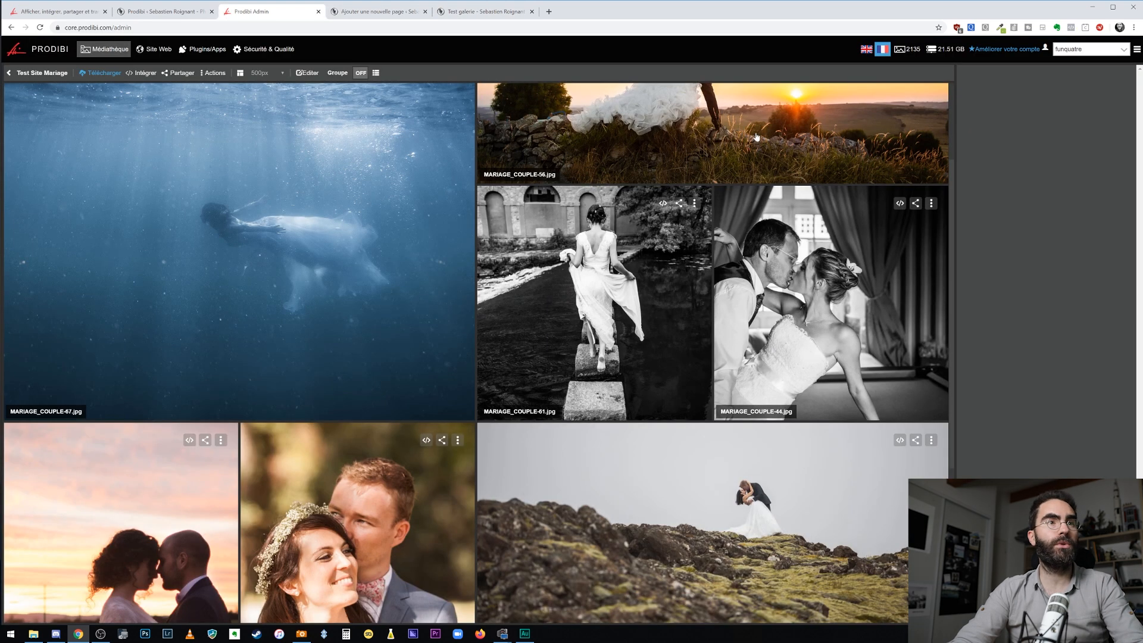
{"action": "left_click", "coordinate": [304, 73]}
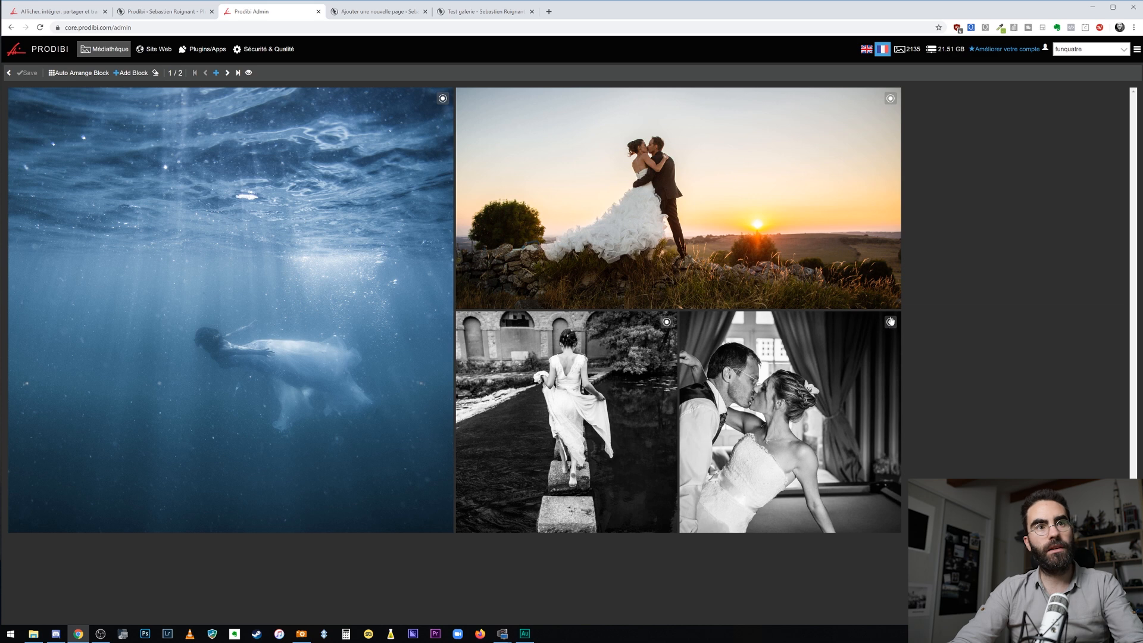
{"action": "left_click", "coordinate": [890, 324]}
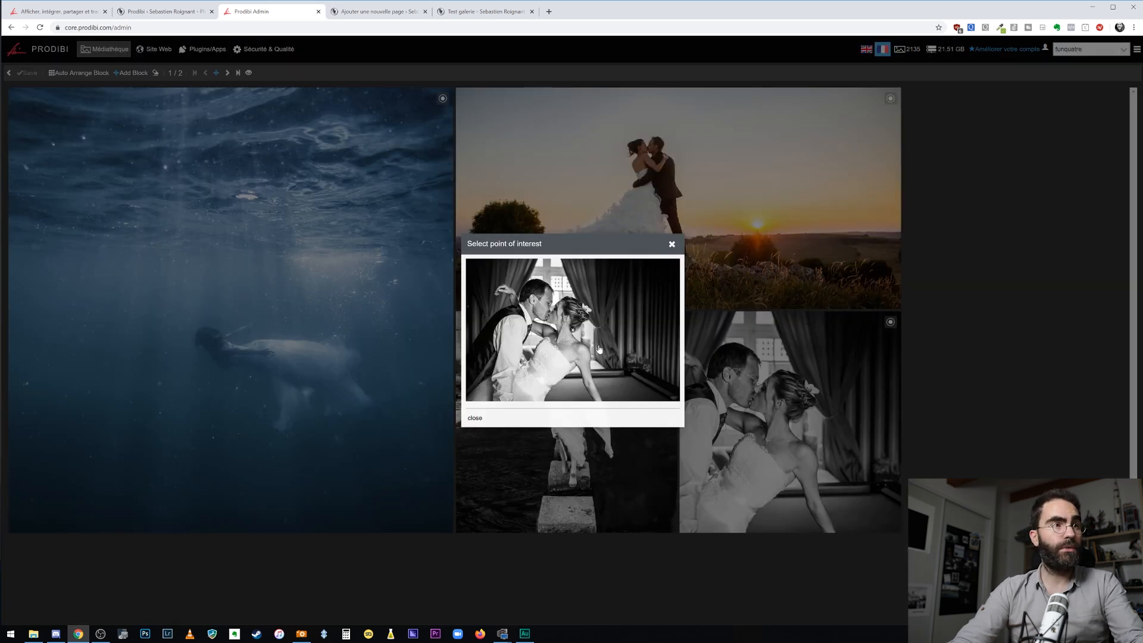
{"action": "left_click", "coordinate": [535, 331]}
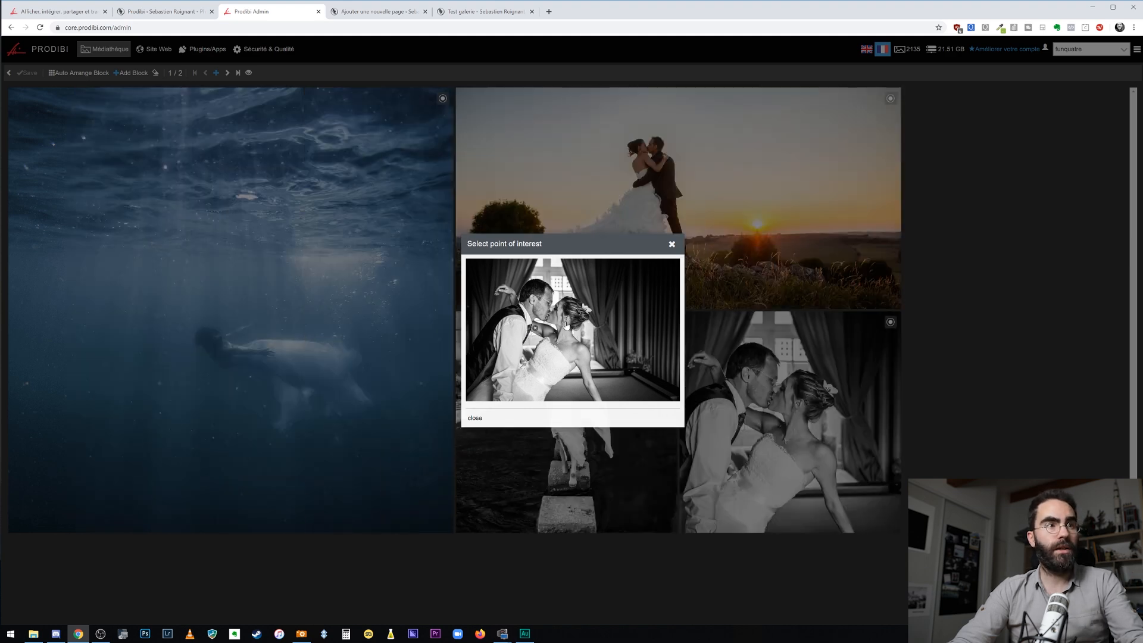
{"action": "left_click", "coordinate": [491, 330]}
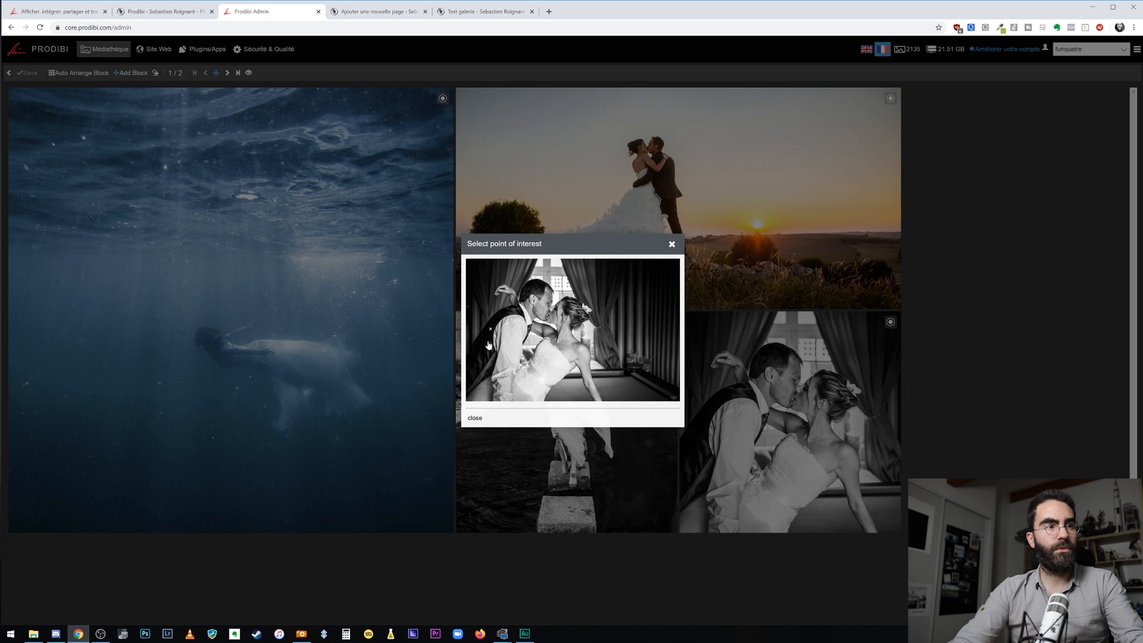
{"action": "left_click", "coordinate": [480, 352]}
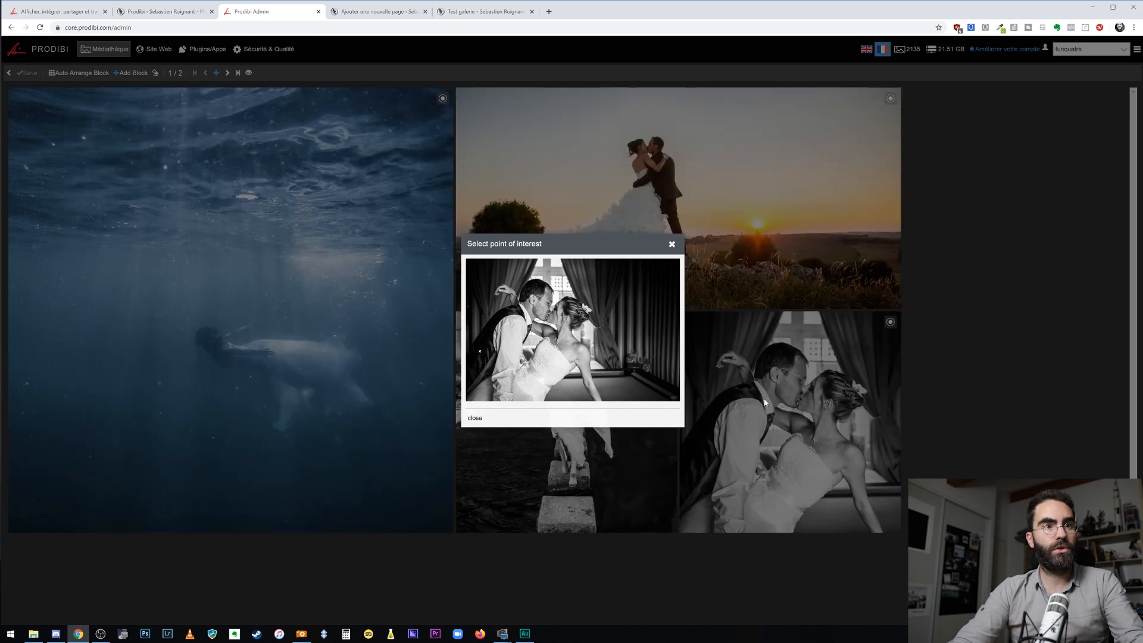
{"action": "left_click", "coordinate": [669, 288]}
{"action": "left_click", "coordinate": [471, 354]}
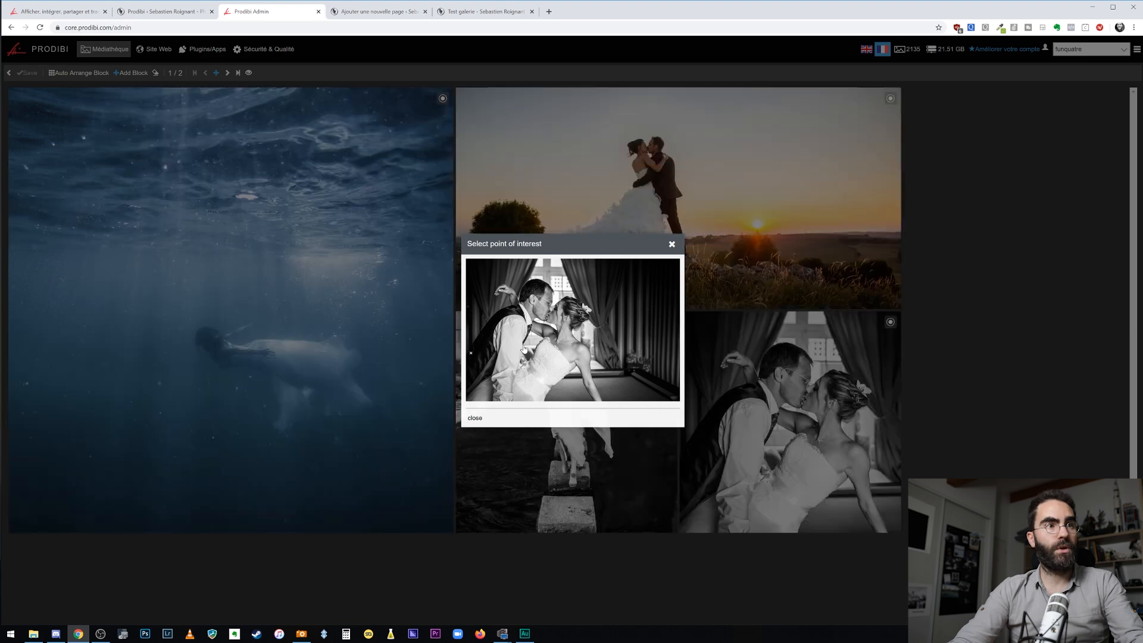
{"action": "left_click", "coordinate": [671, 247]}
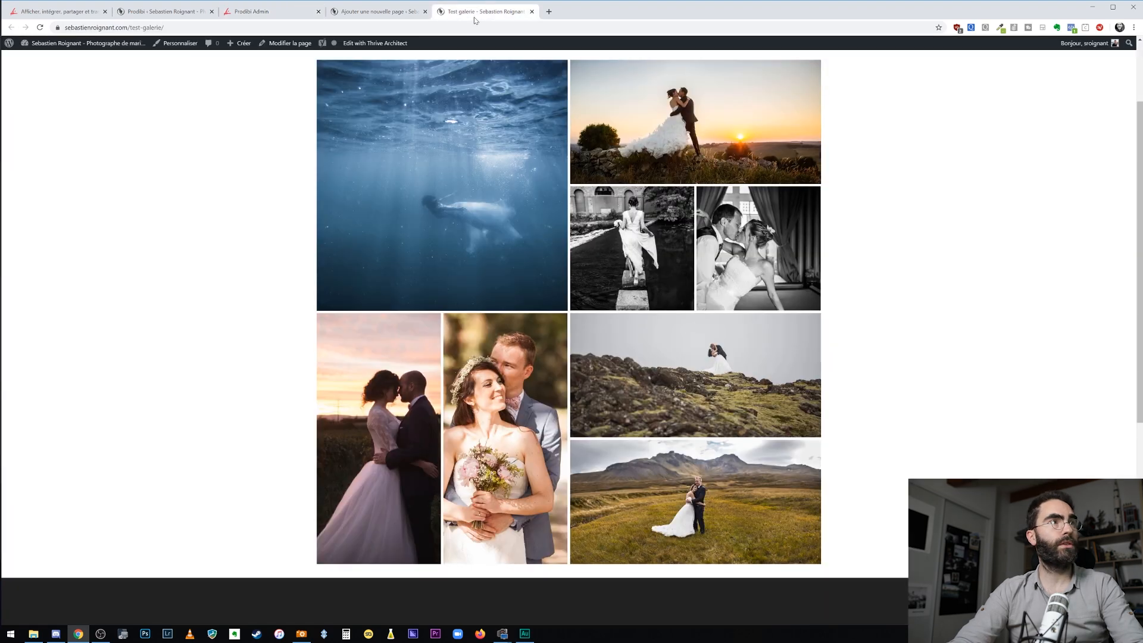
- Reload the Test galerie page and check the new crop of the black-and-white kiss photo
{"action": "left_click", "coordinate": [474, 12]}
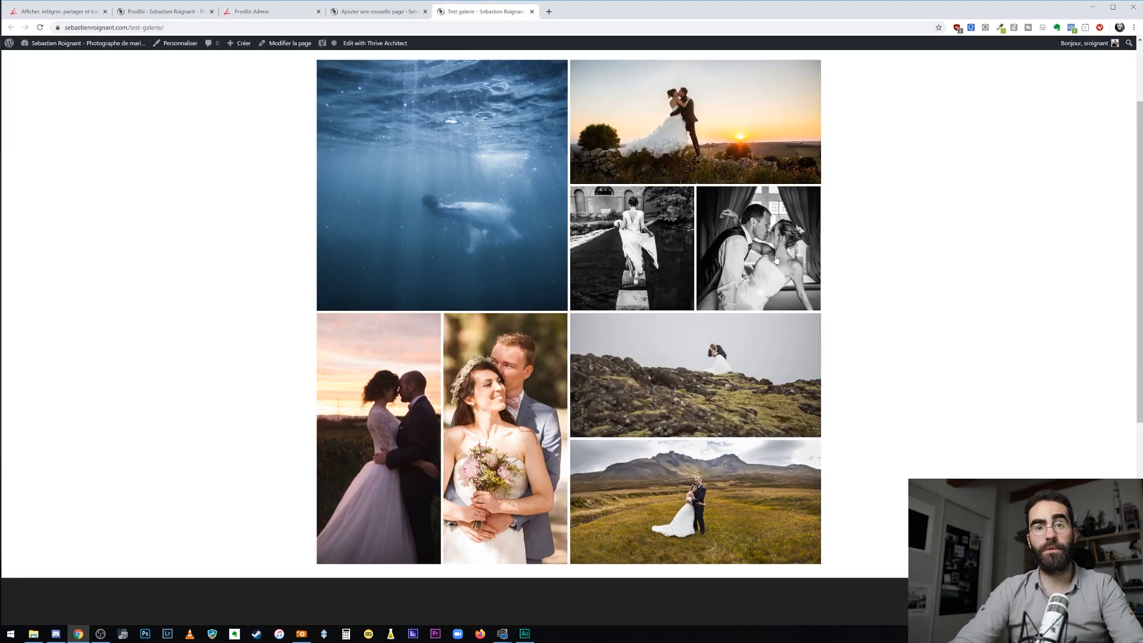
{"action": "scroll", "coordinate": [757, 308], "scroll_direction": "up", "scroll_amount": 2}
{"action": "scroll", "coordinate": [755, 313], "scroll_direction": "down", "scroll_amount": 3}
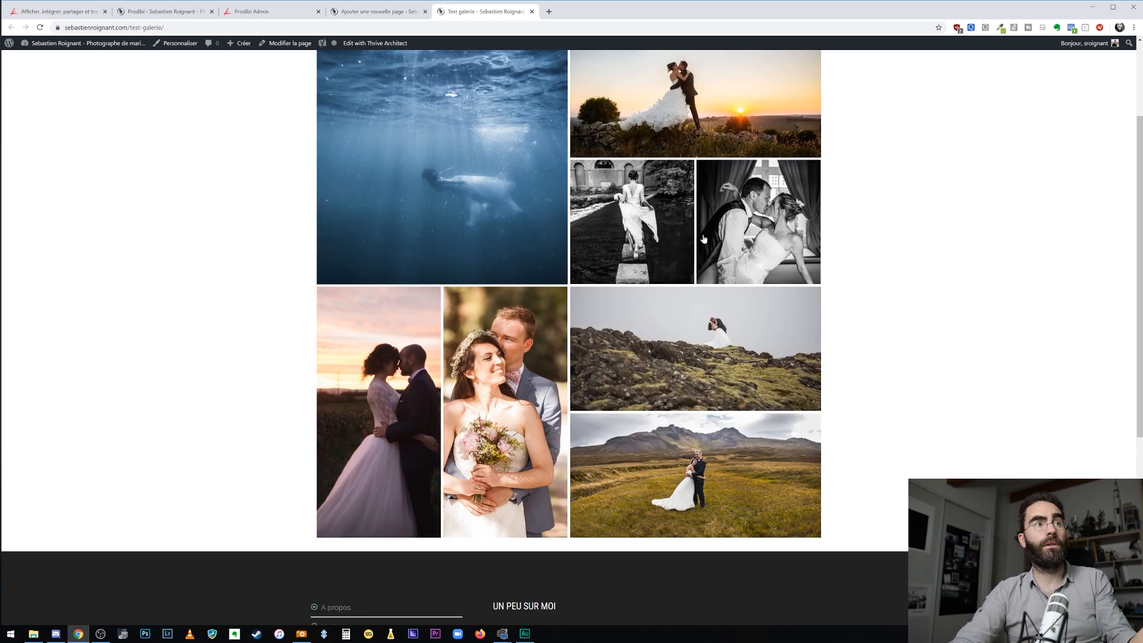
- Return to the album's layout editor in Prodibi and take all photos out of both grid blocks
{"action": "scroll", "coordinate": [704, 239], "scroll_direction": "up", "scroll_amount": 2}
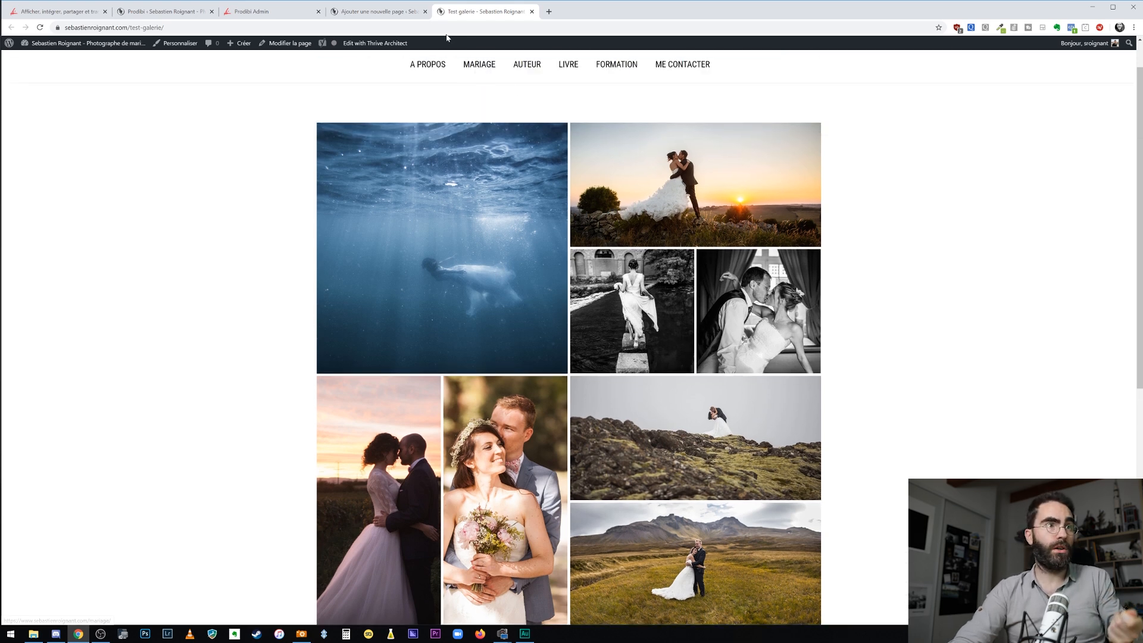
{"action": "left_click", "coordinate": [375, 20]}
{"action": "left_click", "coordinate": [297, 17]}
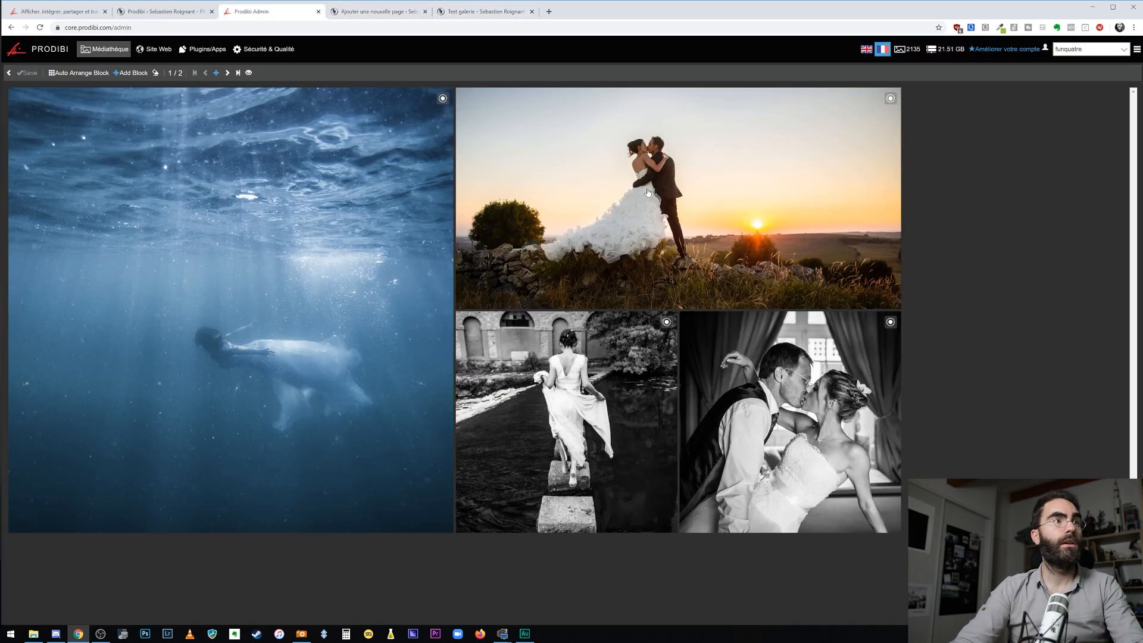
{"action": "left_click_drag", "start_coordinate": [559, 239], "coordinate": [1059, 156]}
{"action": "left_click_drag", "start_coordinate": [566, 417], "coordinate": [1024, 197]}
{"action": "left_click_drag", "start_coordinate": [792, 417], "coordinate": [1034, 215]}
{"action": "left_click", "coordinate": [228, 73]}
{"action": "left_click_drag", "start_coordinate": [766, 204], "coordinate": [934, 209]}
{"action": "left_click_drag", "start_coordinate": [679, 422], "coordinate": [1012, 238]}
{"action": "left_click_drag", "start_coordinate": [1069, 209], "coordinate": [1069, 209]}
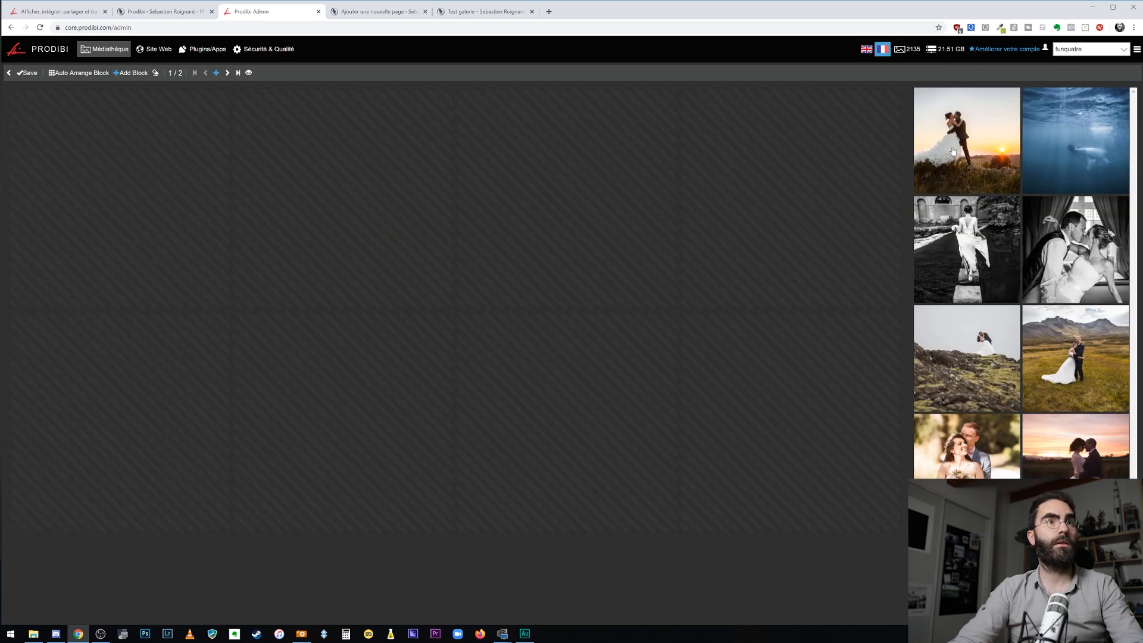
- Save a single-block layout of eight equal square photos in two rows of four and check it on the reloaded Test galerie page
{"action": "left_click_drag", "start_coordinate": [960, 154], "coordinate": [613, 187]}
{"action": "left_click_drag", "start_coordinate": [1000, 159], "coordinate": [596, 200]}
{"action": "left_click_drag", "start_coordinate": [1075, 142], "coordinate": [587, 204]}
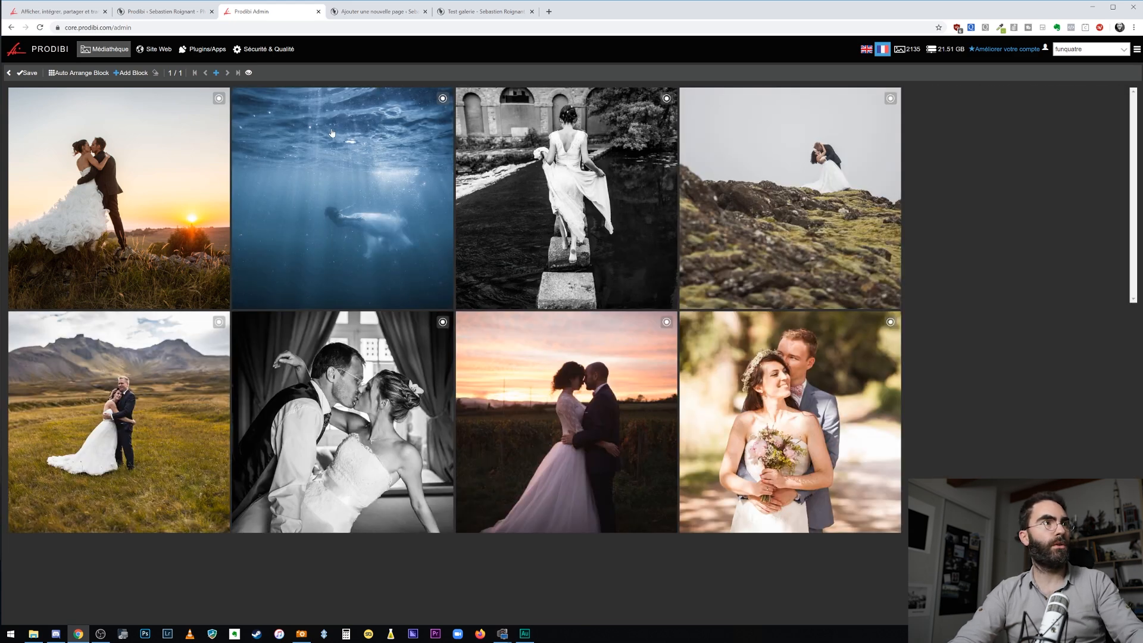
{"action": "left_click", "coordinate": [27, 72]}
{"action": "left_click", "coordinate": [485, 11]}
{"action": "key", "text": "F5"}
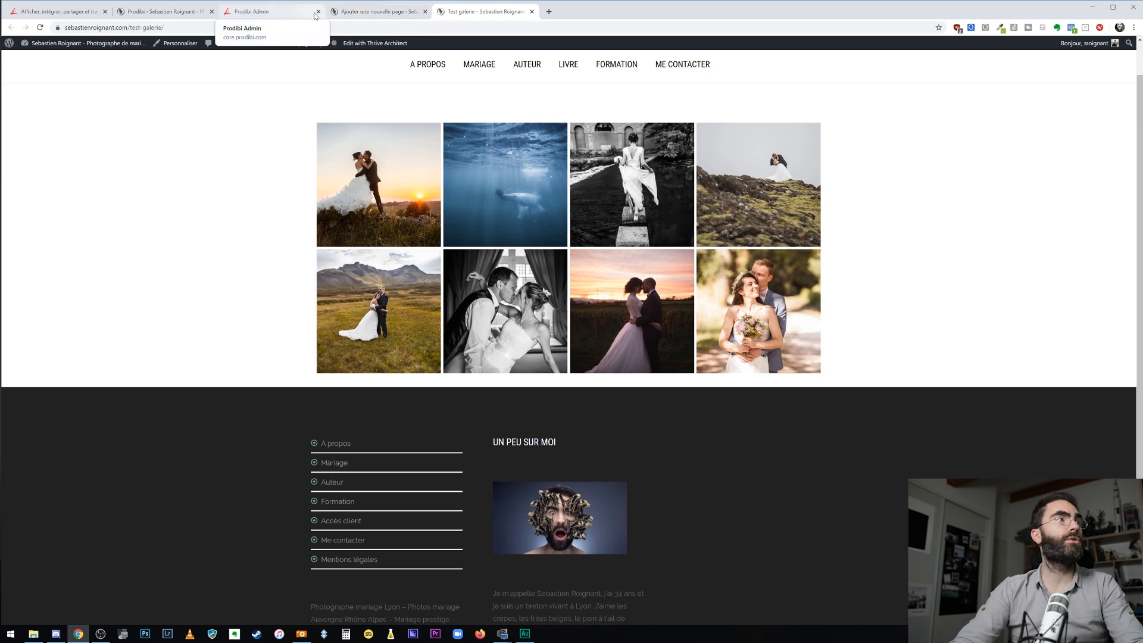
- In Prodibi, generate the album's WordPress embed code as "Album avec vignette" opening in Media view, without logo, and copy it
{"action": "left_click", "coordinate": [295, 18]}
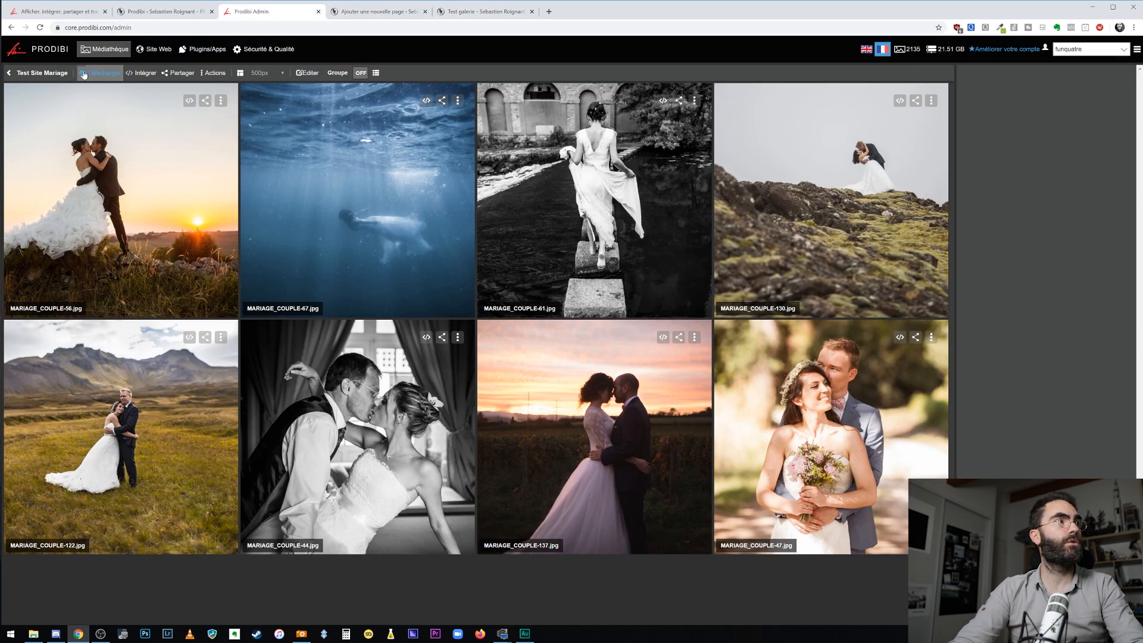
{"action": "left_click", "coordinate": [141, 73]}
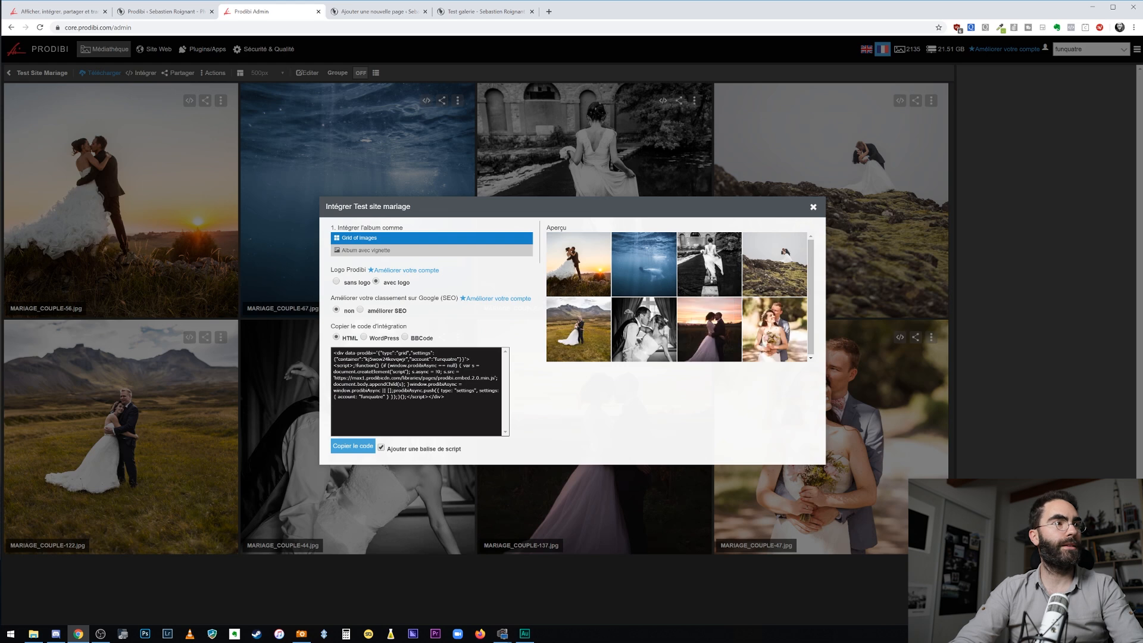
{"action": "left_click", "coordinate": [363, 337]}
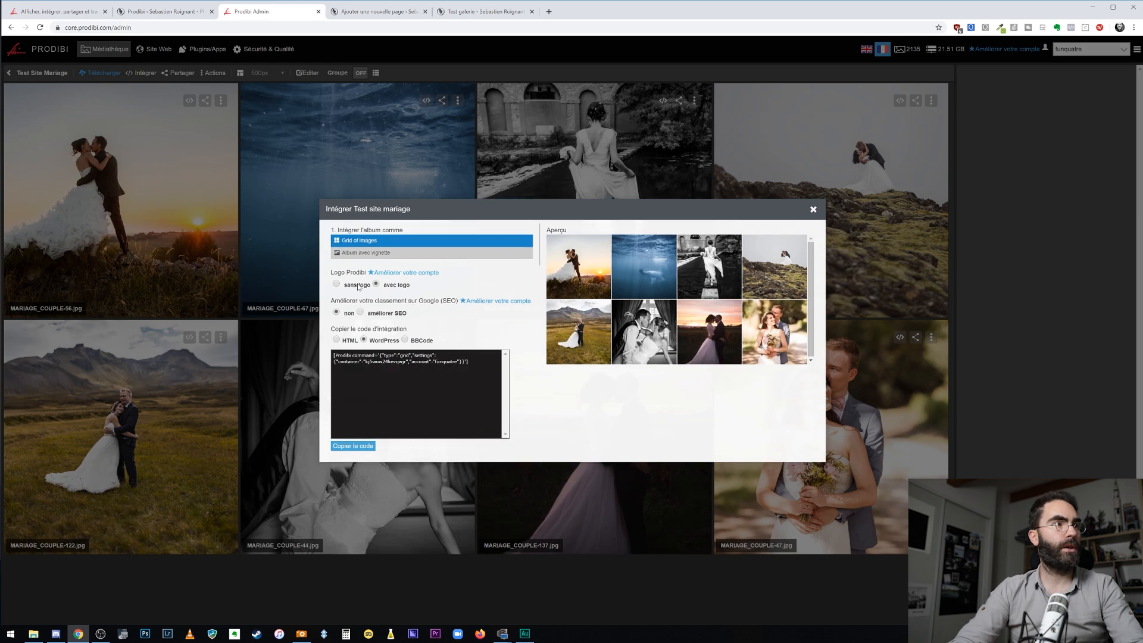
{"action": "left_click", "coordinate": [364, 253]}
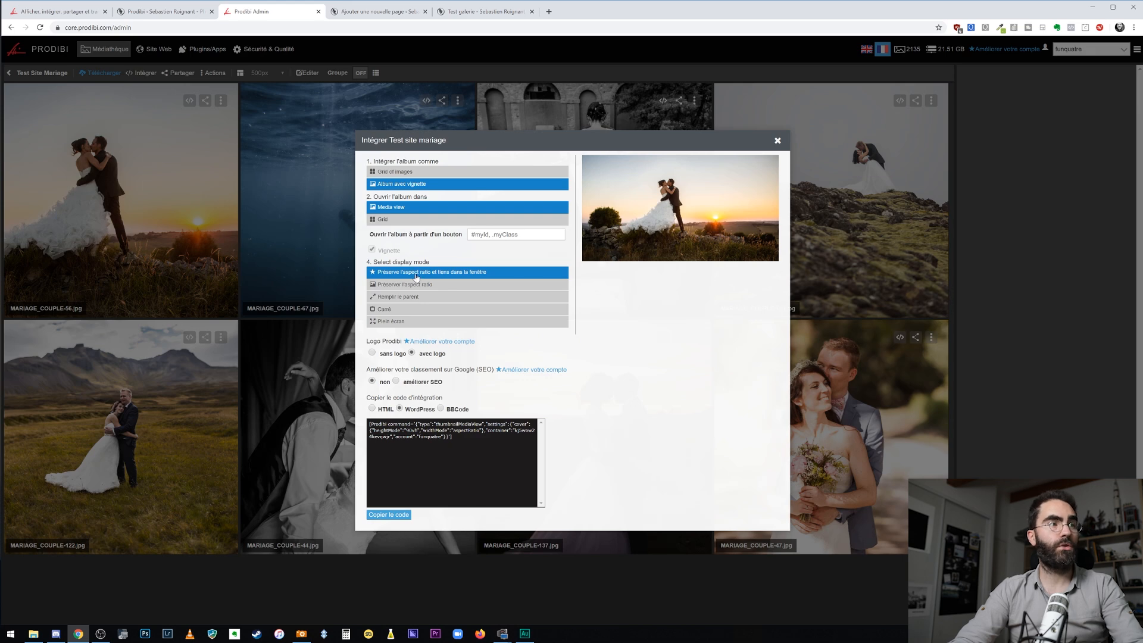
{"action": "left_click", "coordinate": [372, 353]}
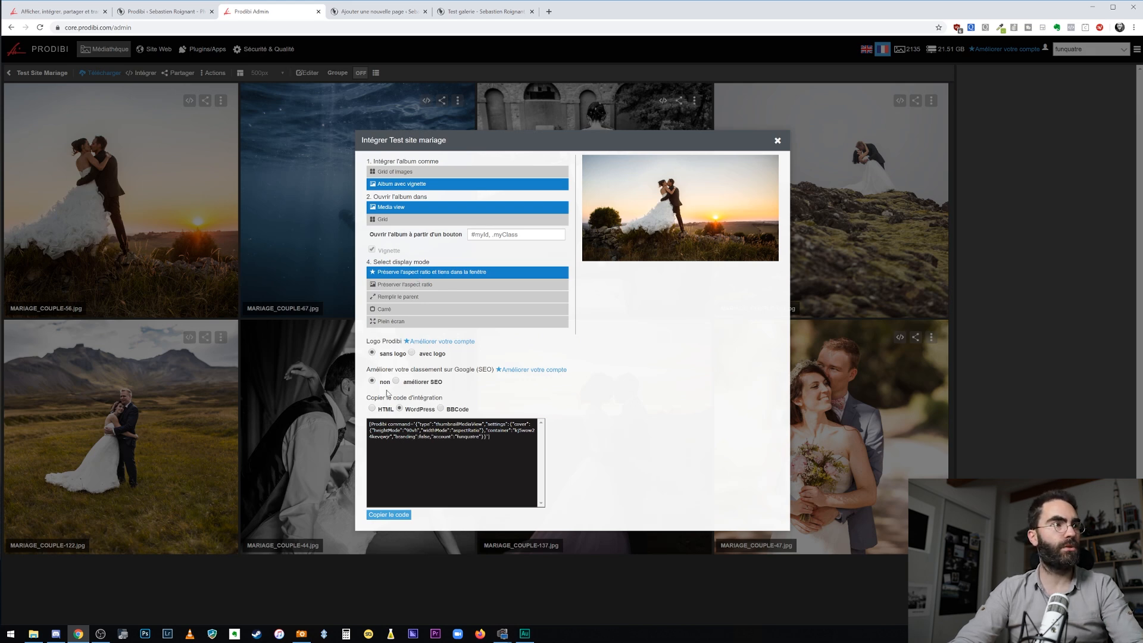
{"action": "left_click", "coordinate": [403, 513]}
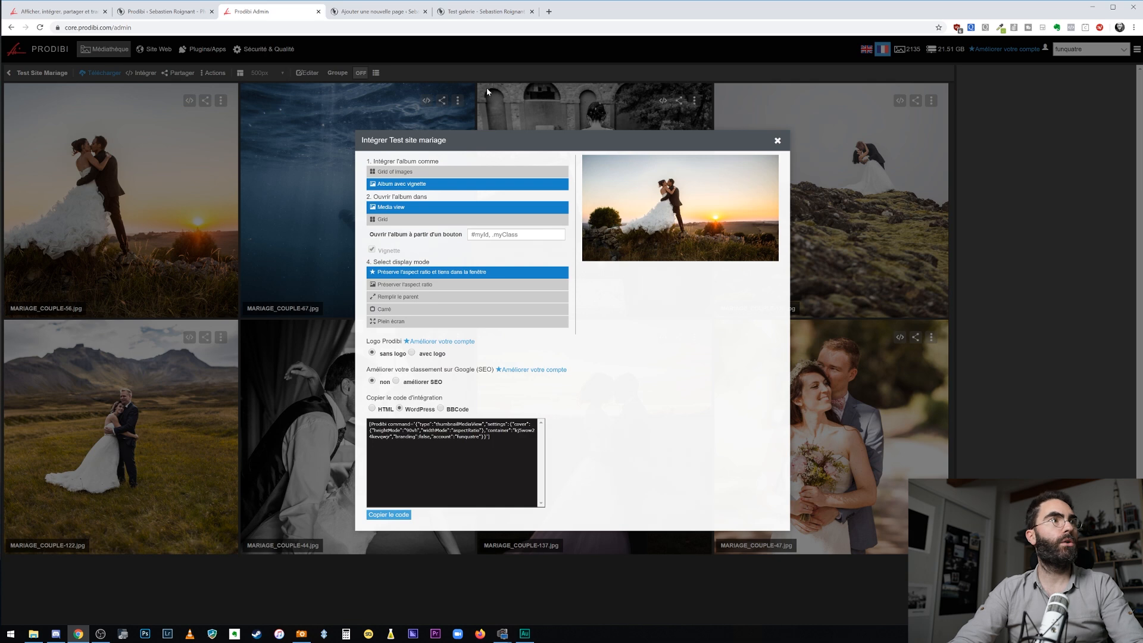
- Replace the Test galerie page's grid shortcode in WordPress with the copied thumbnail album shortcode and update the page
{"action": "left_click", "coordinate": [482, 12]}
{"action": "left_click", "coordinate": [375, 11]}
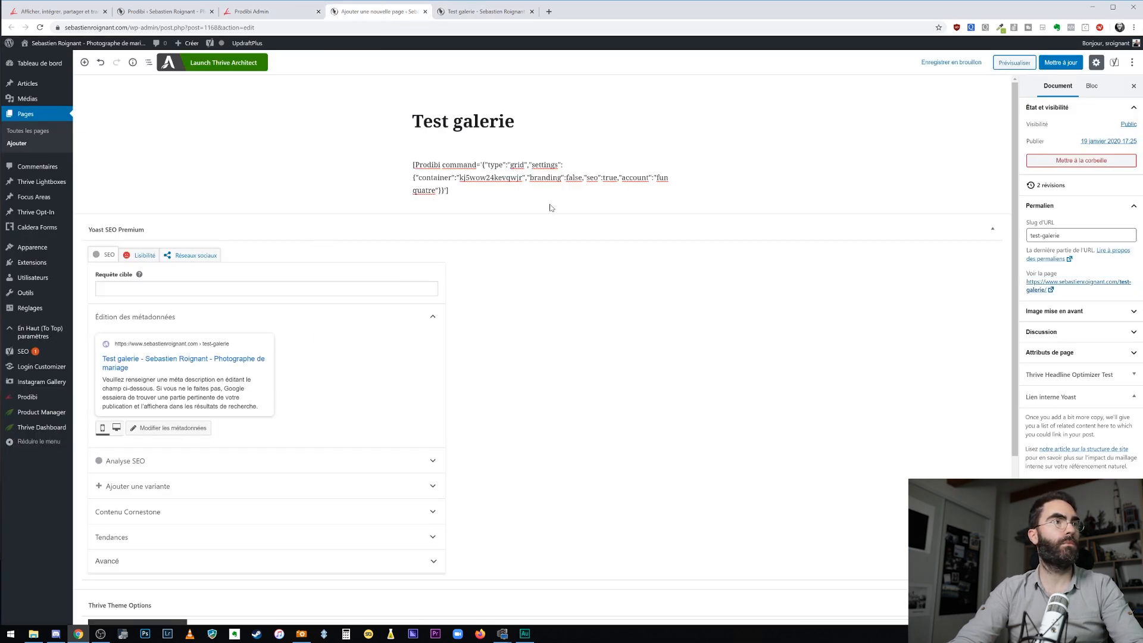
{"action": "left_click", "coordinate": [468, 177]}
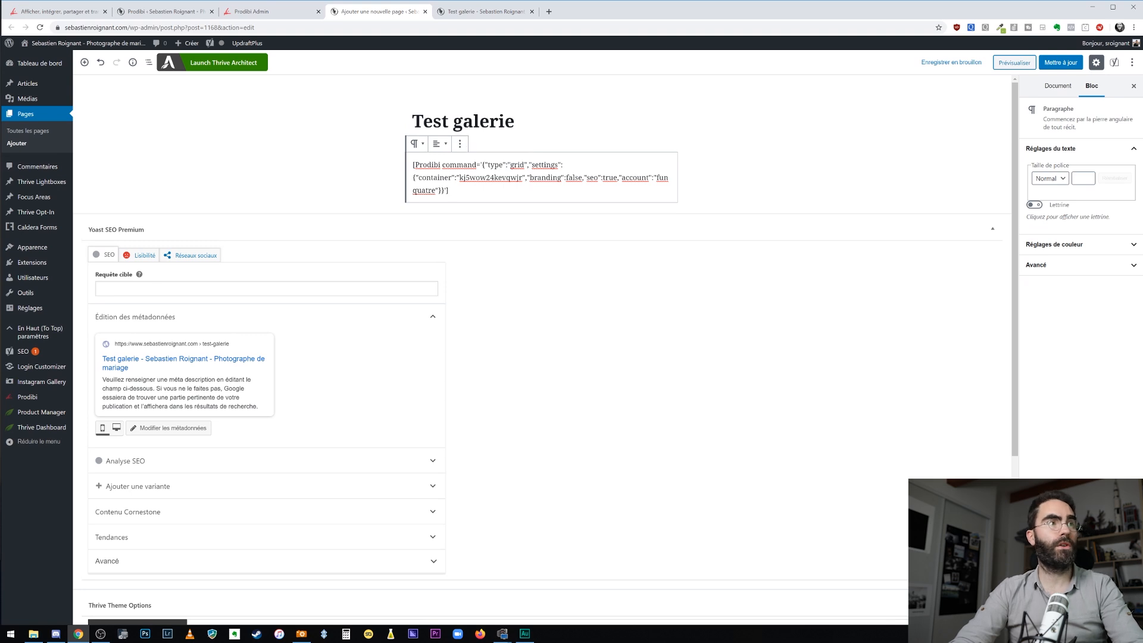
{"action": "left_click_drag", "start_coordinate": [464, 201], "coordinate": [412, 165]}
{"action": "type", "text": "[Prodibi command='{\"type\":\"thumbnailMediaView\",\"settings\":{\"cover\":{\"heightMode\":\"90vh\",\"widthMode\":\"aspectRatio\"},\"container\":\"kj5wow24kevqwjr\",\"branding\":false,\"account\":\"funquatre\"}}']"}
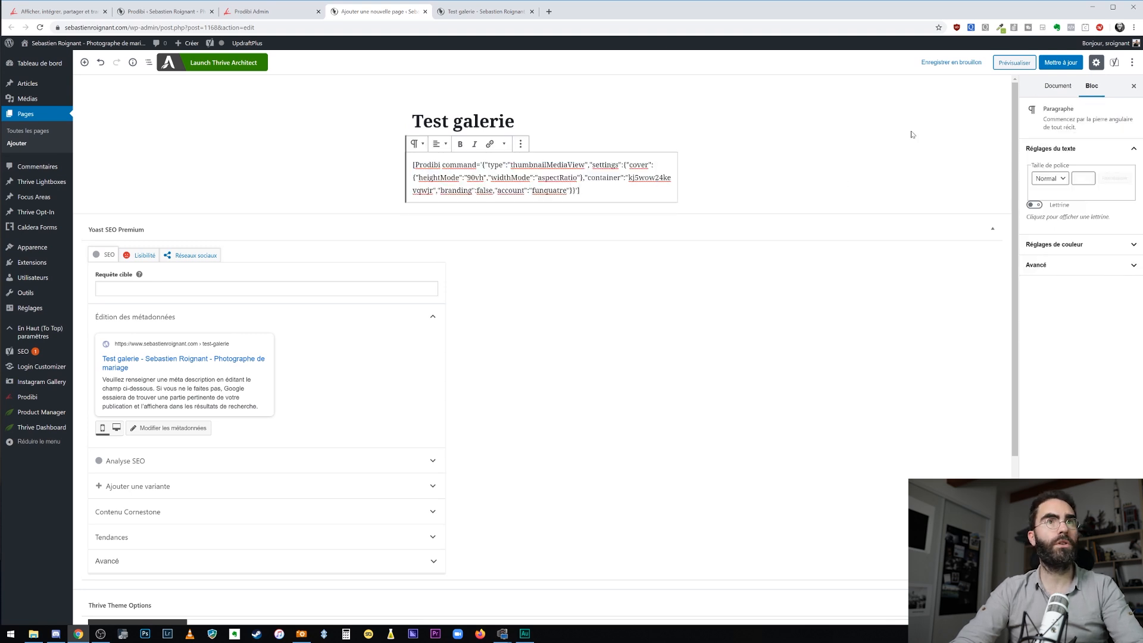
{"action": "left_click", "coordinate": [1053, 65]}
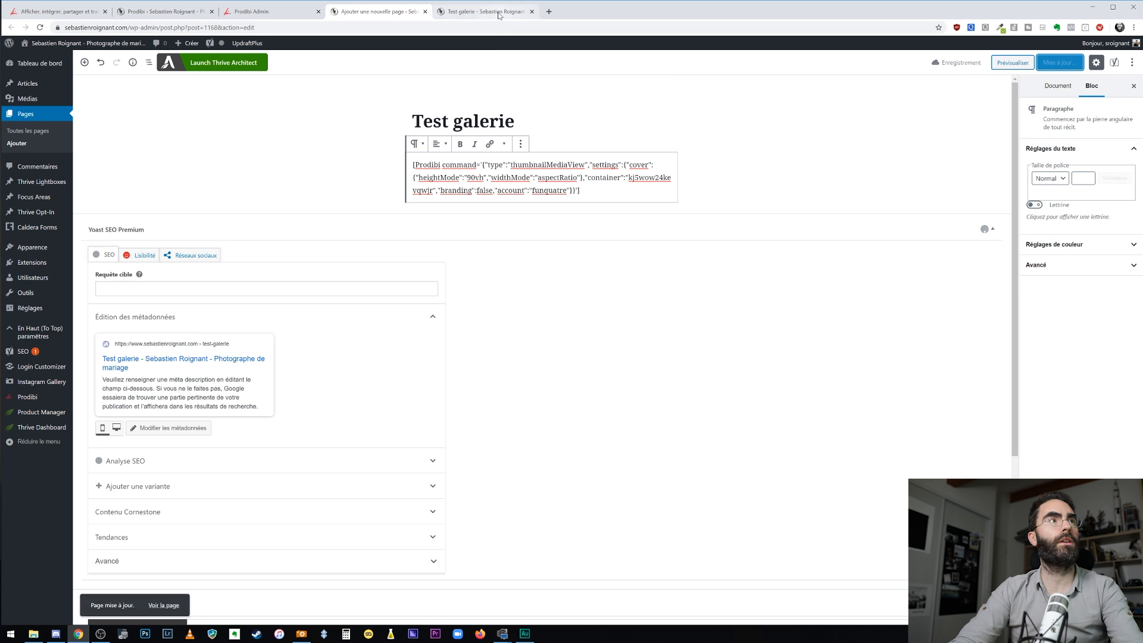
- View the thumbnail embed on the Test galerie page, open its album full screen, advance one photo and close it
{"action": "left_click", "coordinate": [487, 11]}
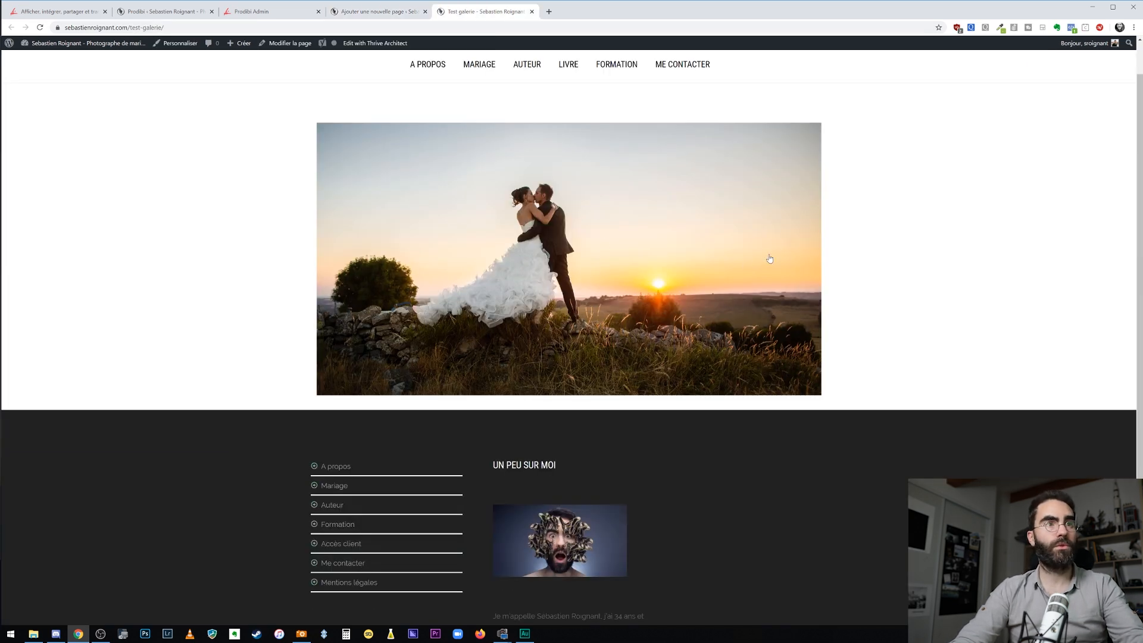
{"action": "left_click", "coordinate": [617, 265]}
{"action": "left_click", "coordinate": [1125, 316]}
{"action": "key", "text": "Escape"}
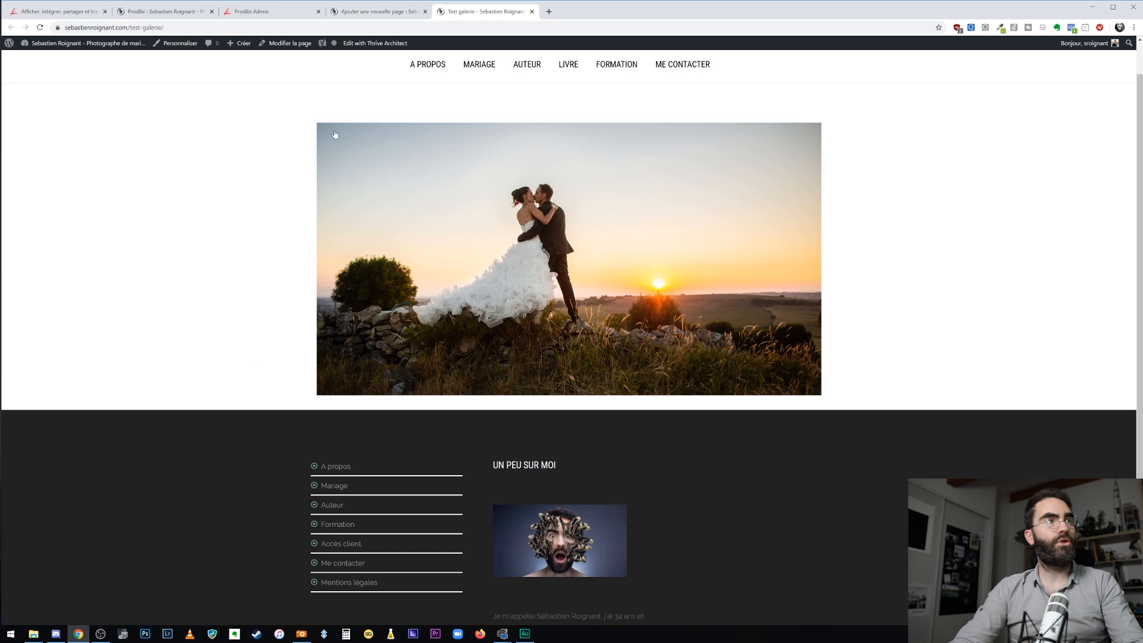
- In Prodibi, generate and copy the album's WordPress embed code as Grid of images, without logo and with "améliorer SEO"
{"action": "left_click", "coordinate": [266, 12]}
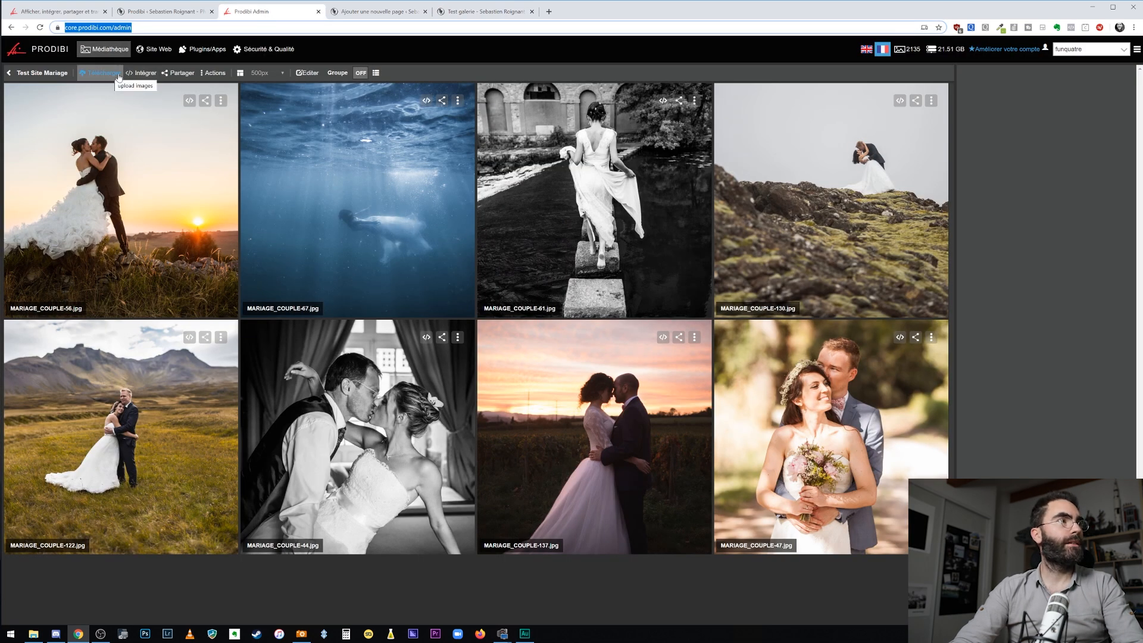
{"action": "left_click", "coordinate": [143, 73]}
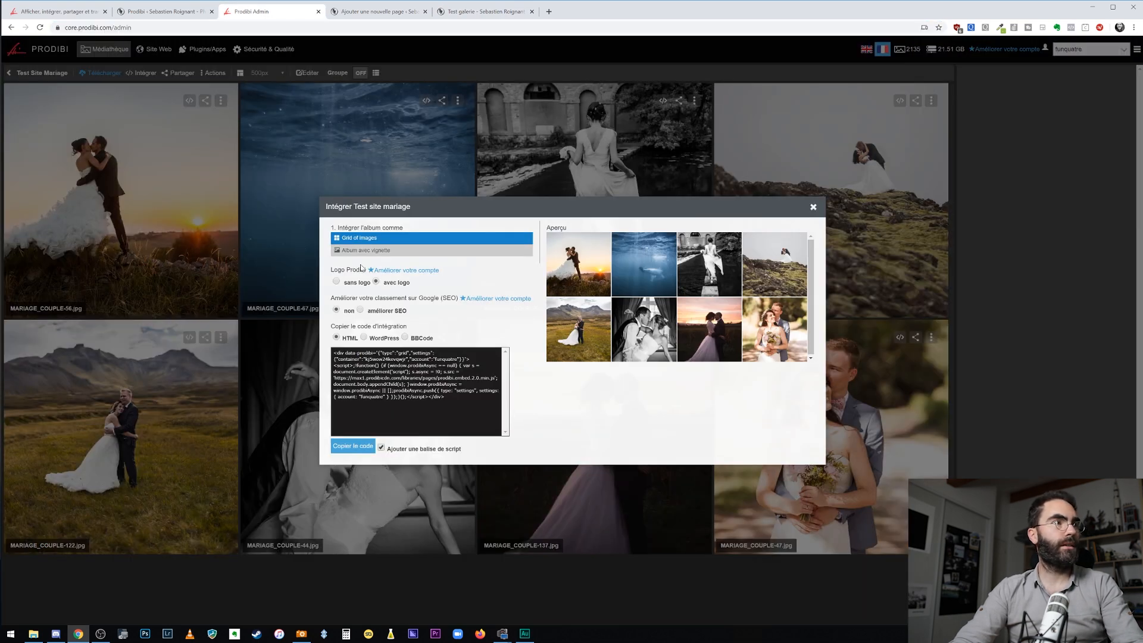
{"action": "left_click", "coordinate": [338, 283]}
{"action": "left_click", "coordinate": [360, 310]}
{"action": "left_click", "coordinate": [364, 338]}
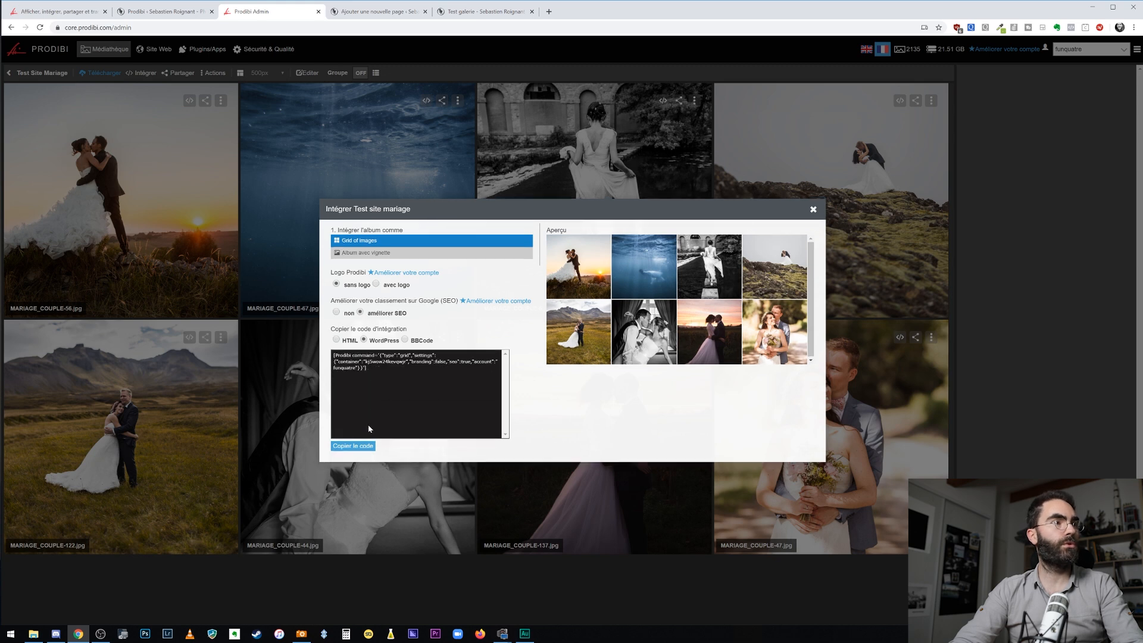
- Replace the thumbnail shortcode on the Test galerie page with the grid shortcode, update the page and reload its public view
{"action": "left_click", "coordinate": [381, 12]}
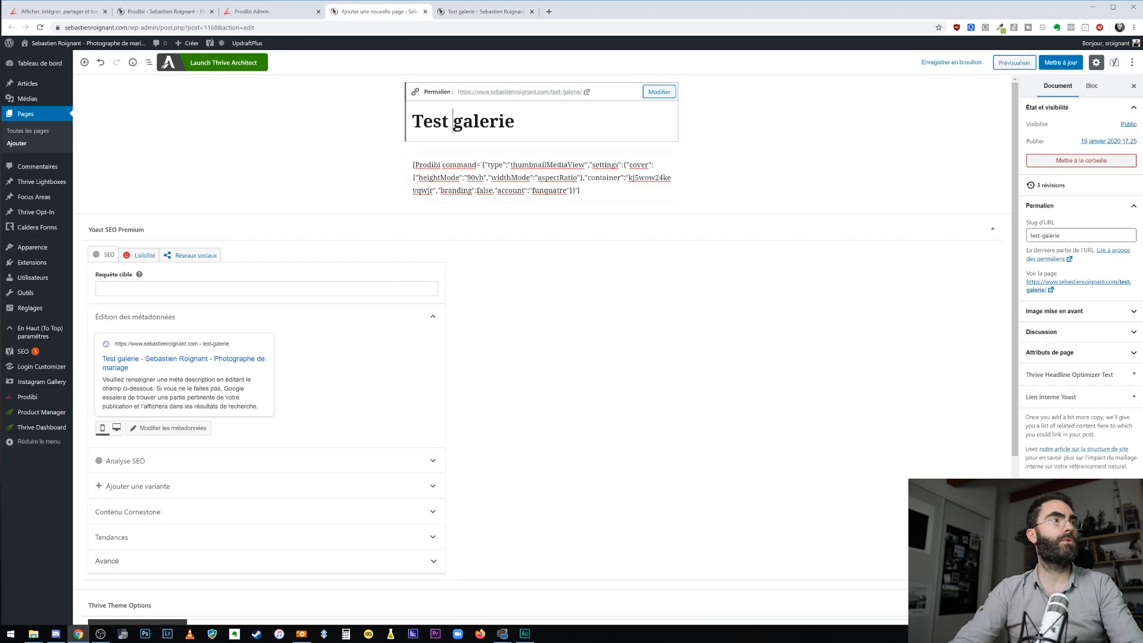
{"action": "left_click", "coordinate": [536, 178]}
{"action": "key", "text": "ctrl+a"}
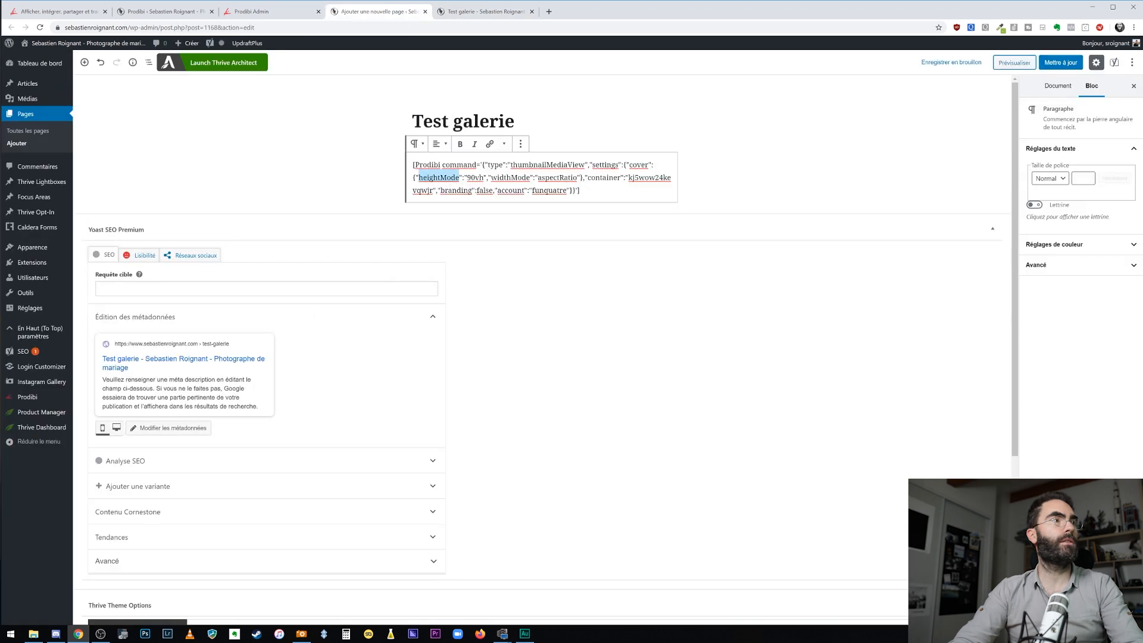
{"action": "type", "text": "[Prodibi command='{\"type\":\"grid\",\"settings\":{\"container\":\"kj5wow24kevqwjr\",\"branding\":false,\"seo\":true,\"account\":\"funquatre\"}}']"}
{"action": "key", "text": "ctrl+s"}
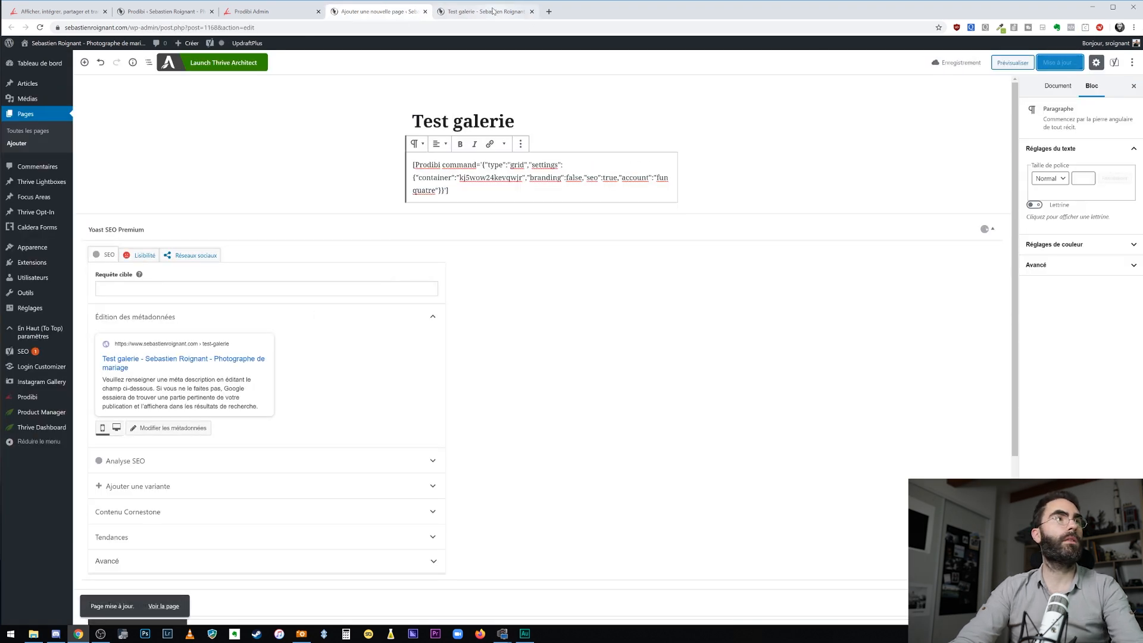
{"action": "left_click", "coordinate": [486, 11]}
{"action": "key", "text": "F5"}
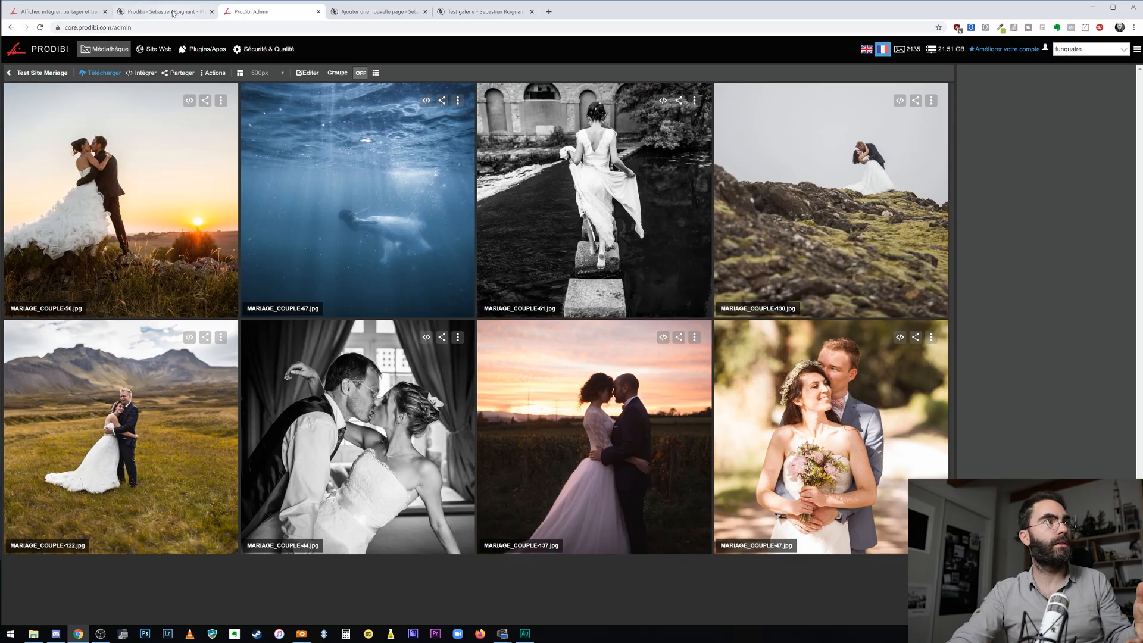
- Open the WordPress media library and examine the smiling woman image's attachment details, especially its alternative text field
{"action": "left_click", "coordinate": [172, 13]}
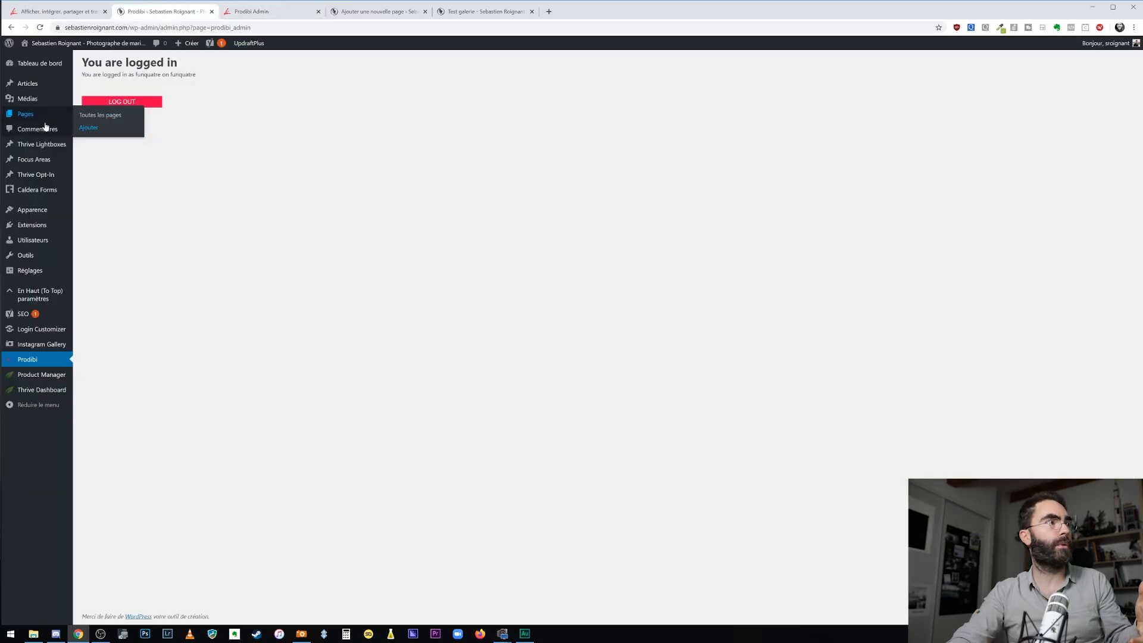
{"action": "left_click", "coordinate": [32, 102]}
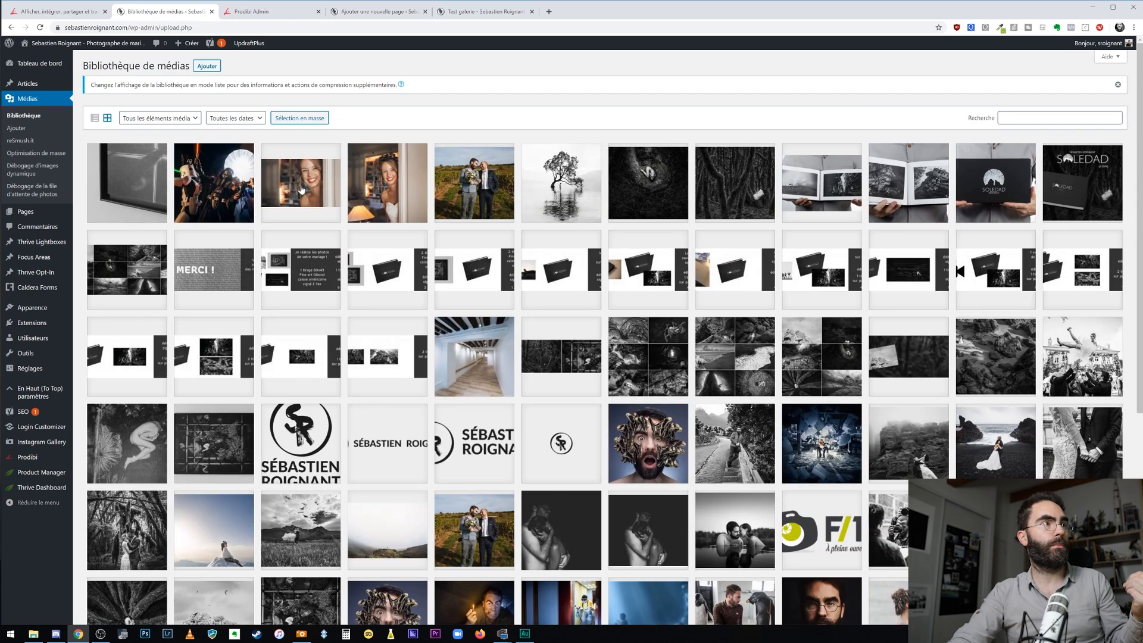
{"action": "left_click", "coordinate": [302, 191]}
{"action": "left_click", "coordinate": [1000, 138]}
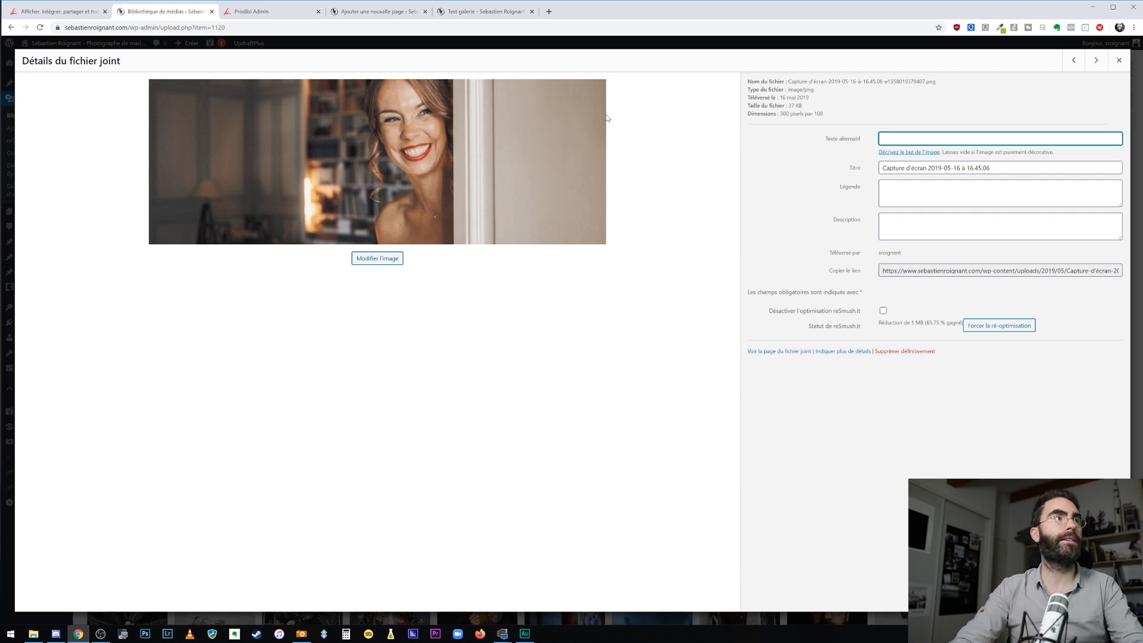
- Switch to Prodibi, open MARIAGE_COUPLE-61.jpg for editing and give it the title "Mariée marchant sur l'eau"
{"action": "key", "text": "ctrl+Tab"}
{"action": "left_click", "coordinate": [544, 117]}
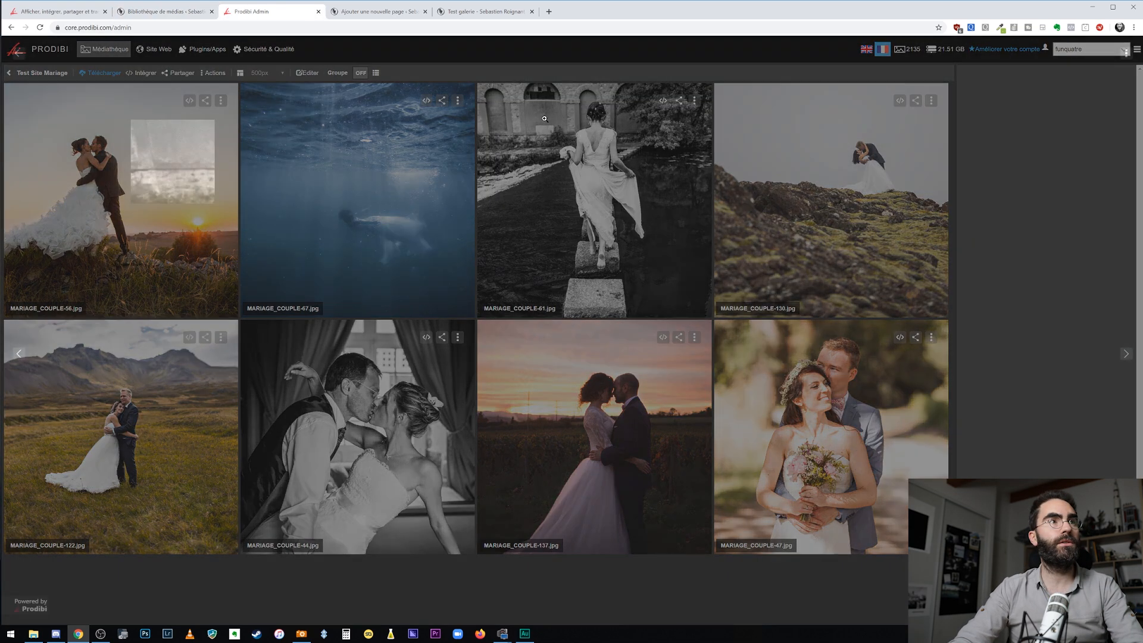
{"action": "key", "text": "Escape"}
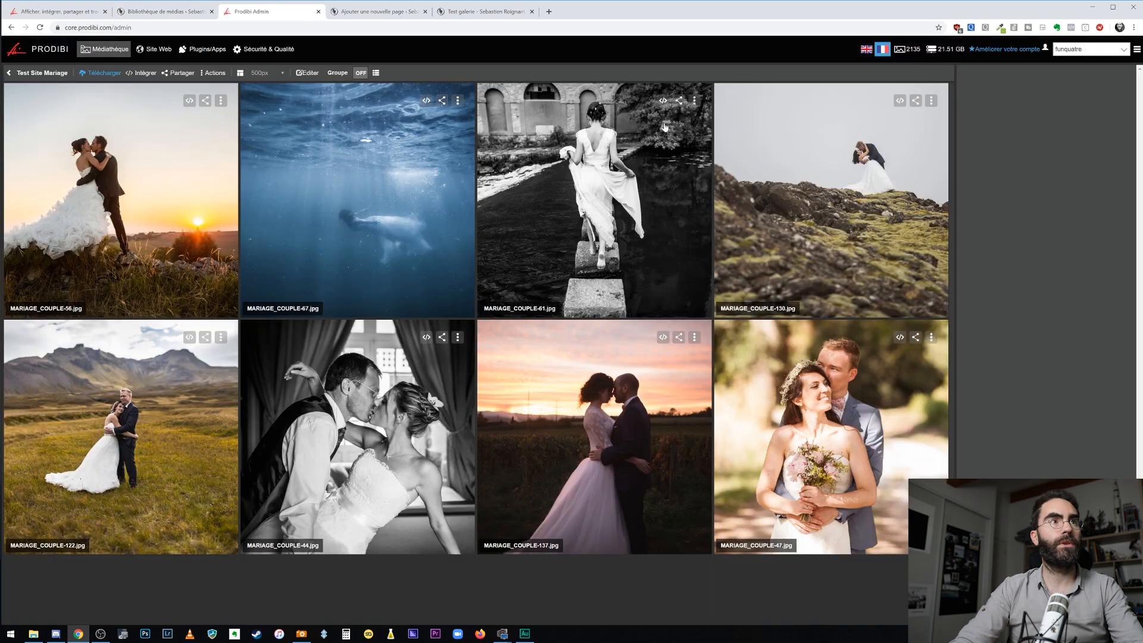
{"action": "left_click", "coordinate": [695, 101]}
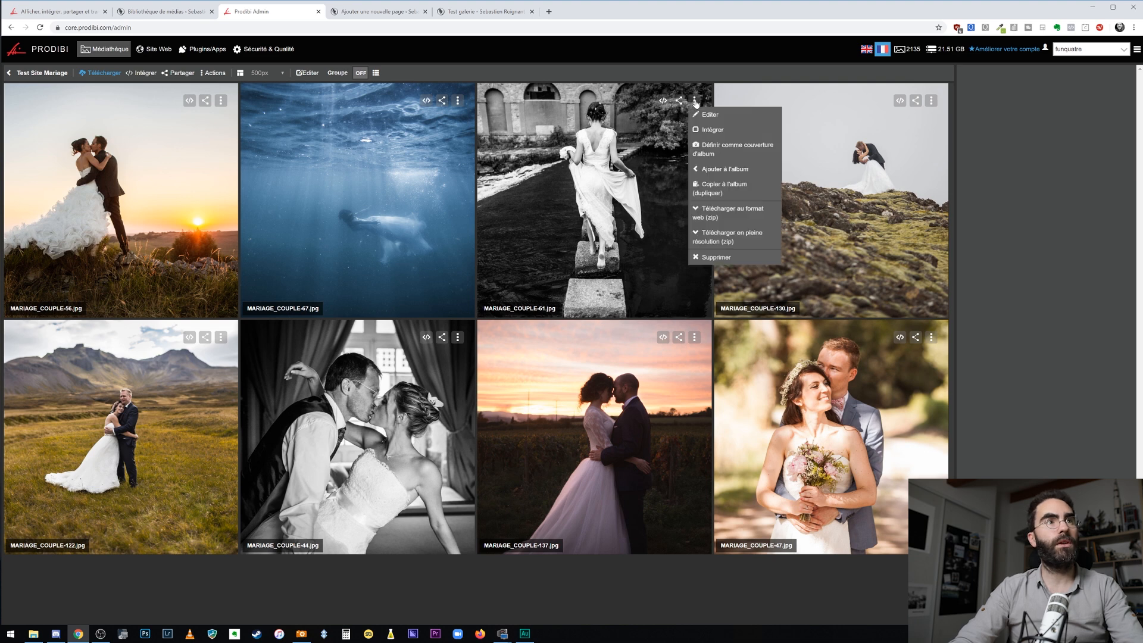
{"action": "left_click", "coordinate": [710, 114]}
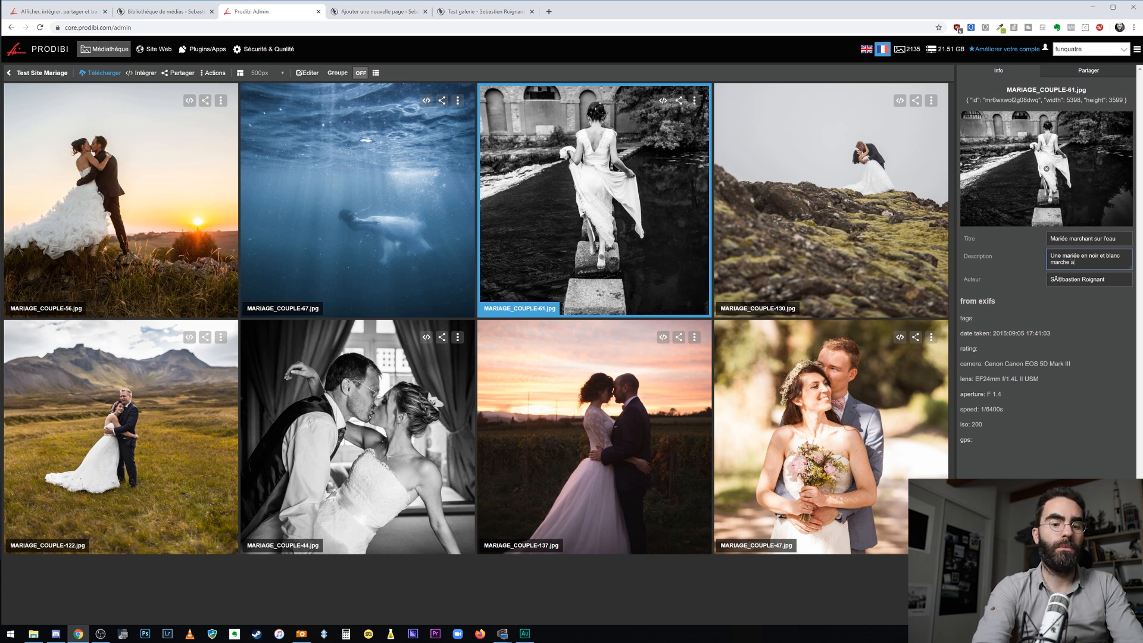
- Write the photo's description, beginning with "Une mariée en noir et blanc marche au milieu de l'eau à Nantes dans le domaine de"
{"action": "type", "text": "de l'eau"}
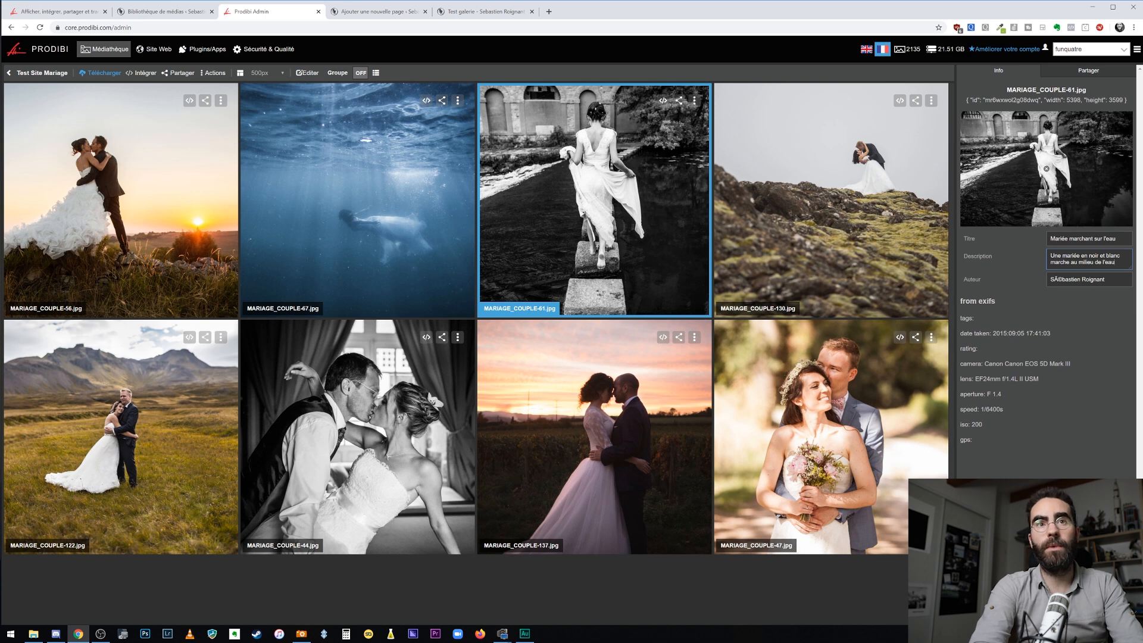
{"action": "type", "text": " à nantes"}
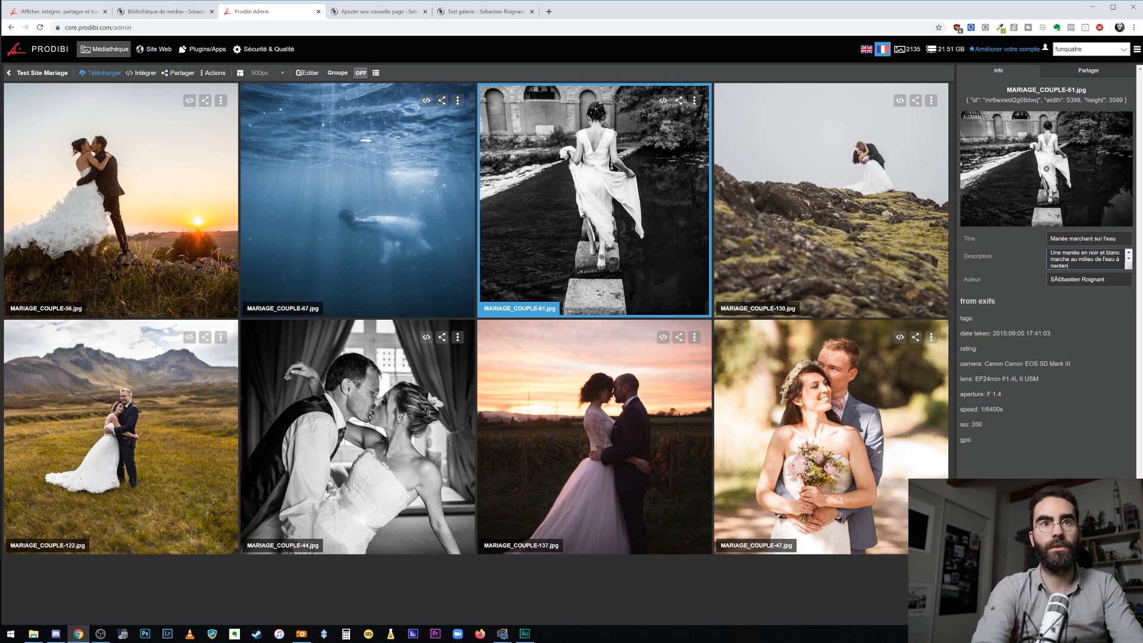
{"action": "key", "text": "BackSpace"}
{"action": "key", "text": "BackSpace"}
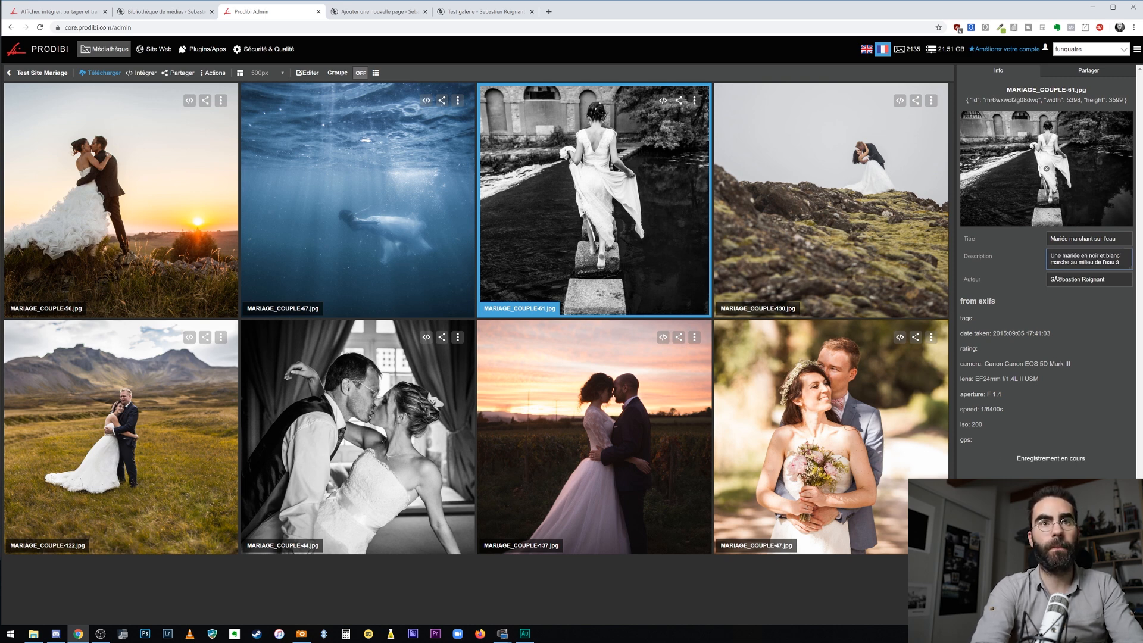
{"action": "type", "text": "n"}
{"action": "key", "text": "BackSpace"}
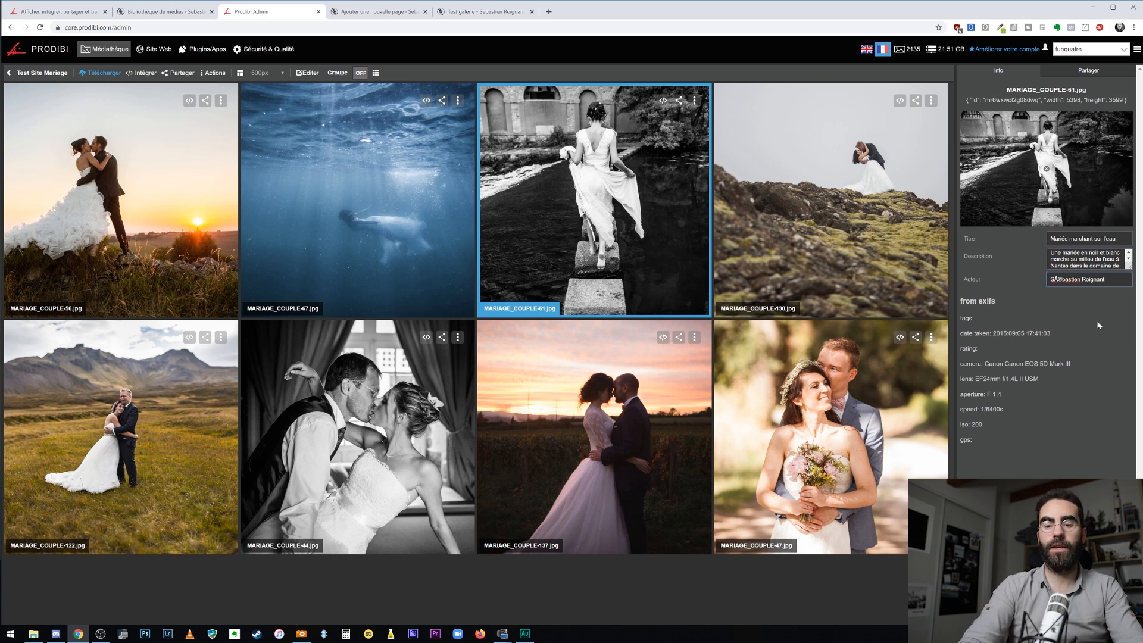
- Correct the garbled characters in the photographer's first name in MARIAGE_COUPLE-61.jpg's author field and save the change
{"action": "key", "text": "BackSpace"}
{"action": "key", "text": "BackSpace"}
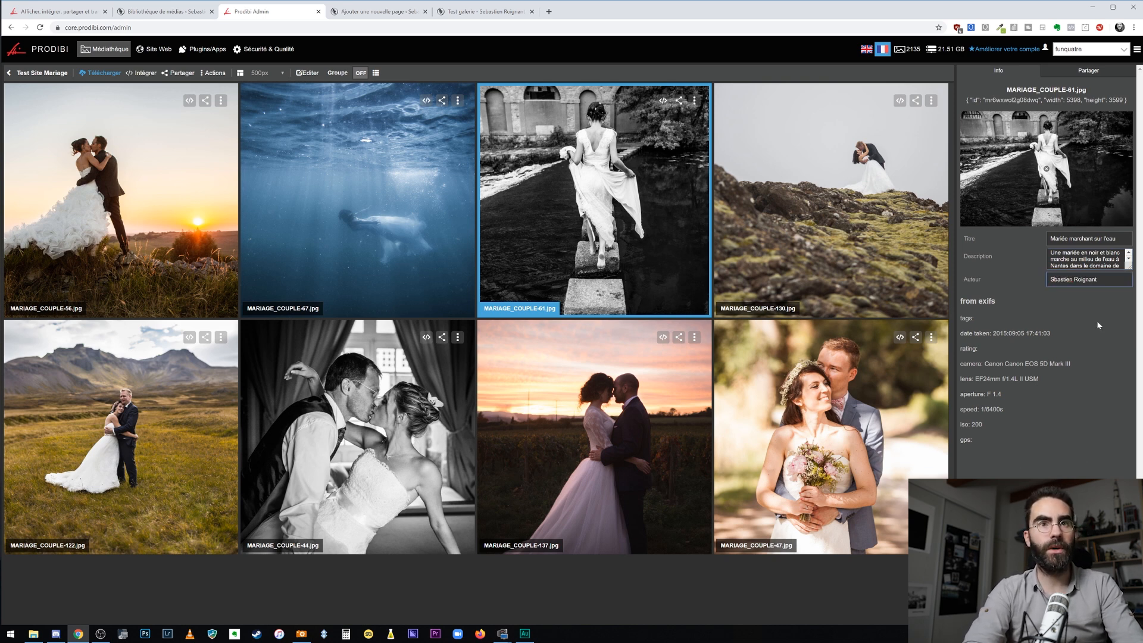
{"action": "type", "text": "e"}
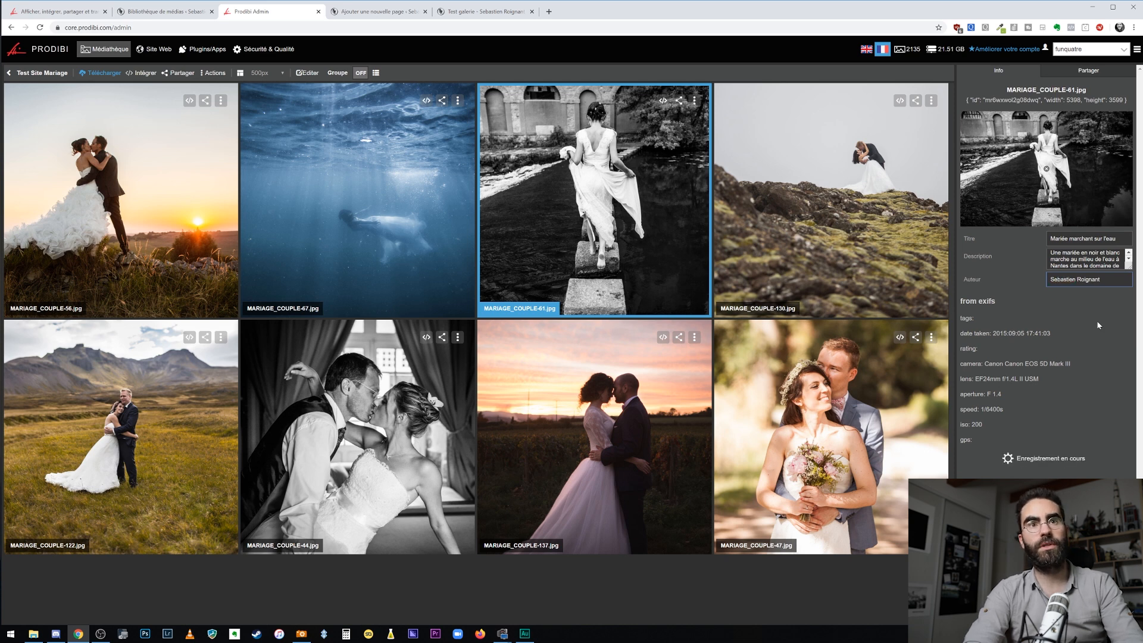
{"action": "left_click", "coordinate": [1098, 324]}
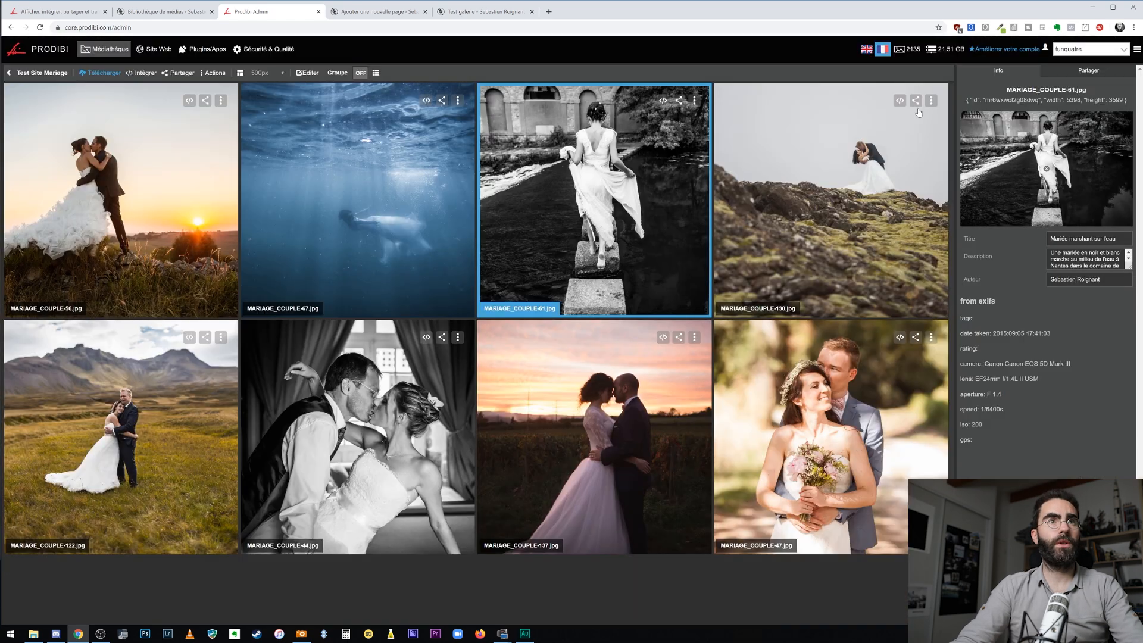
- View the editable details of MARIAGE_COUPLE-130.jpg, and return to those of MARIAGE_COUPLE-61.jpg to check its title, description and author
{"action": "left_click", "coordinate": [931, 100]}
{"action": "left_click", "coordinate": [933, 119]}
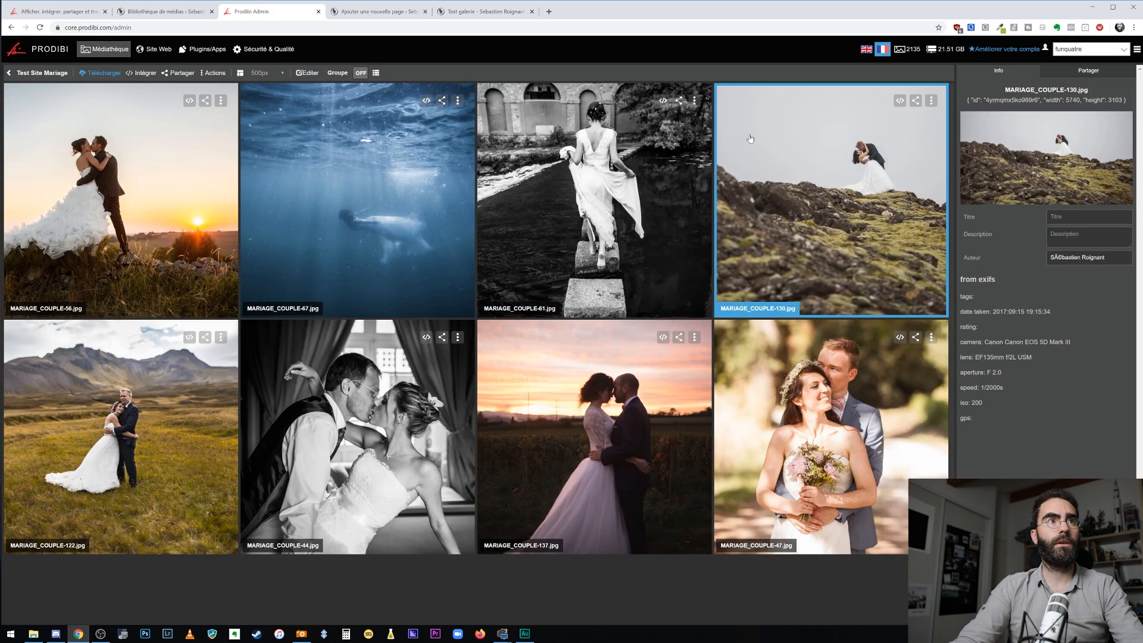
{"action": "left_click", "coordinate": [700, 101]}
{"action": "left_click", "coordinate": [701, 117]}
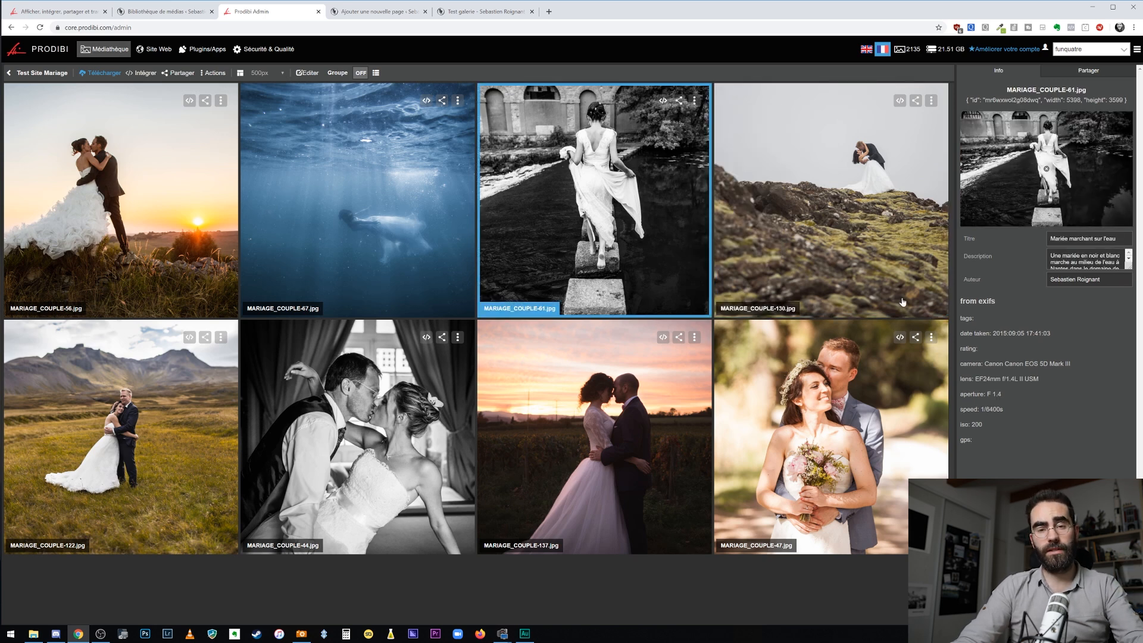
- Review the album's embed options, including the SEO improvement setting and integration code, and close the dialog
{"action": "left_click", "coordinate": [142, 72]}
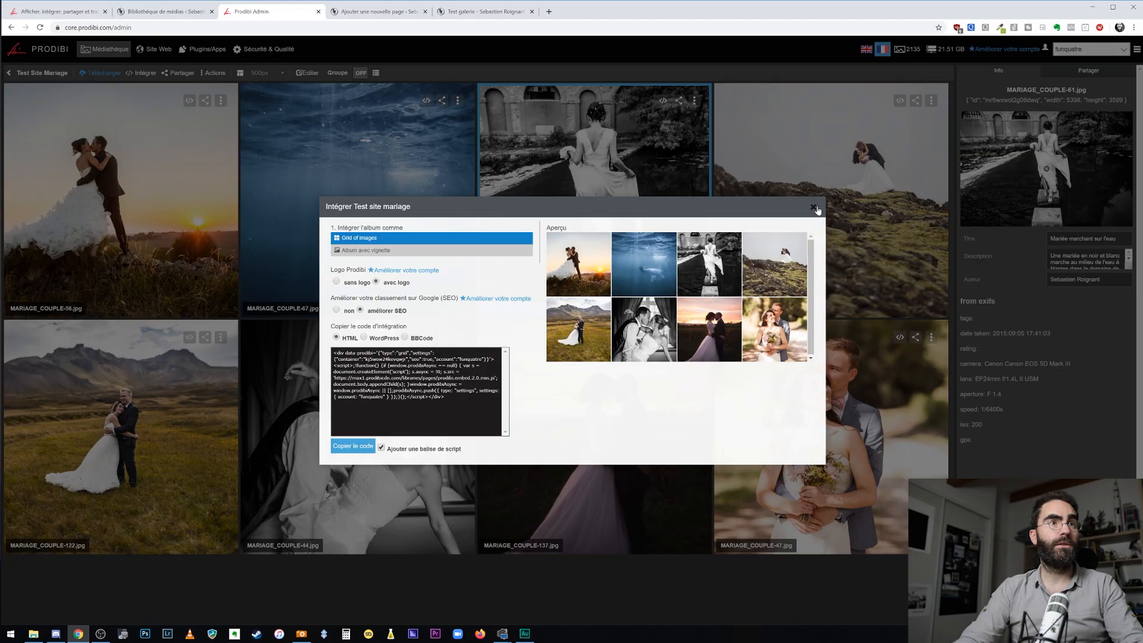
{"action": "left_click", "coordinate": [287, 120]}
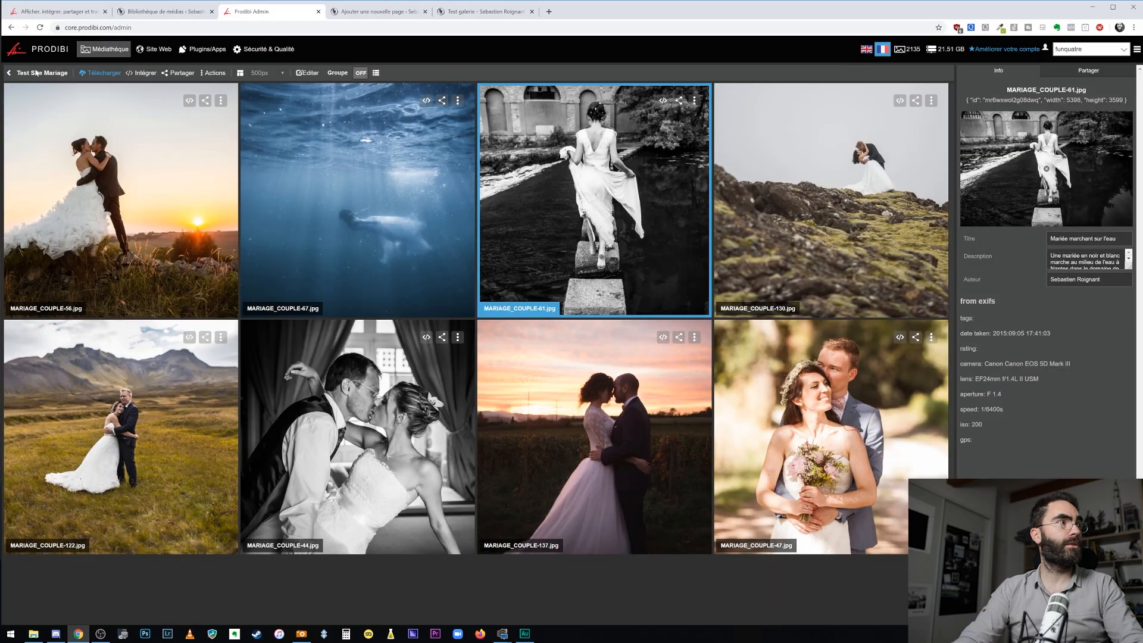
{"action": "left_click", "coordinate": [9, 74]}
{"action": "scroll", "coordinate": [537, 330], "scroll_direction": "down", "scroll_amount": 2}
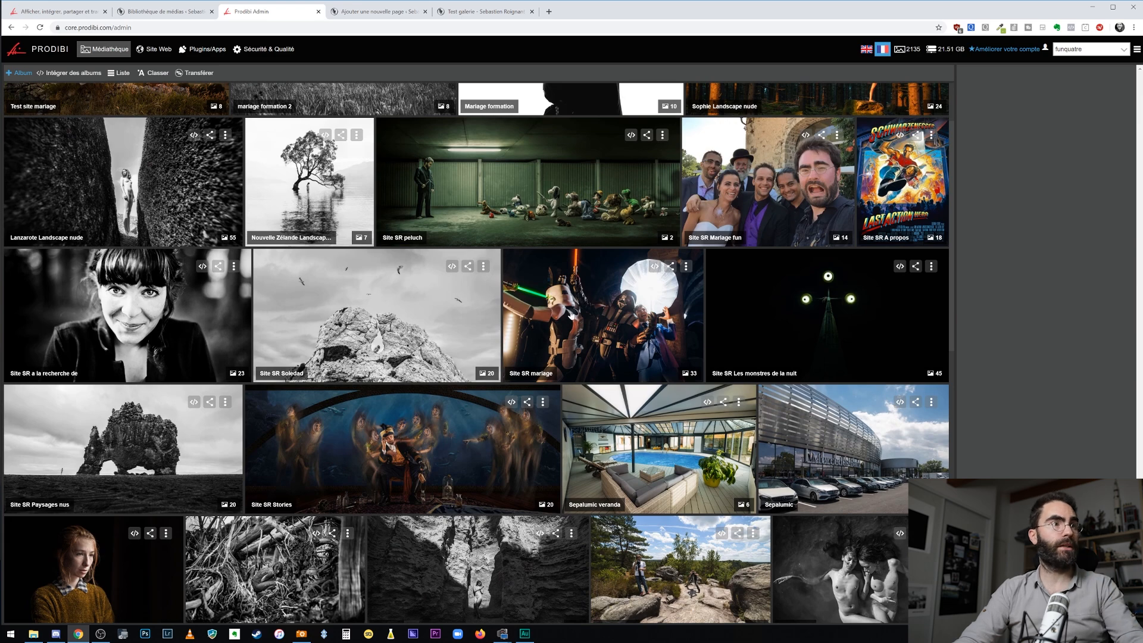
{"action": "left_click", "coordinate": [537, 329]}
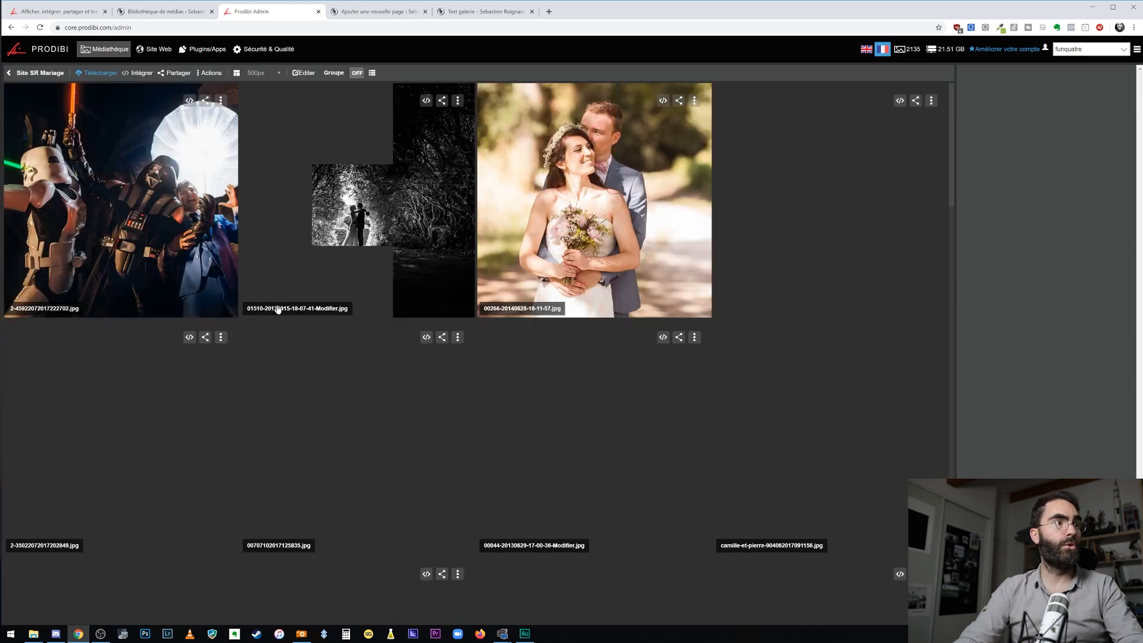
{"action": "left_click", "coordinate": [457, 100]}
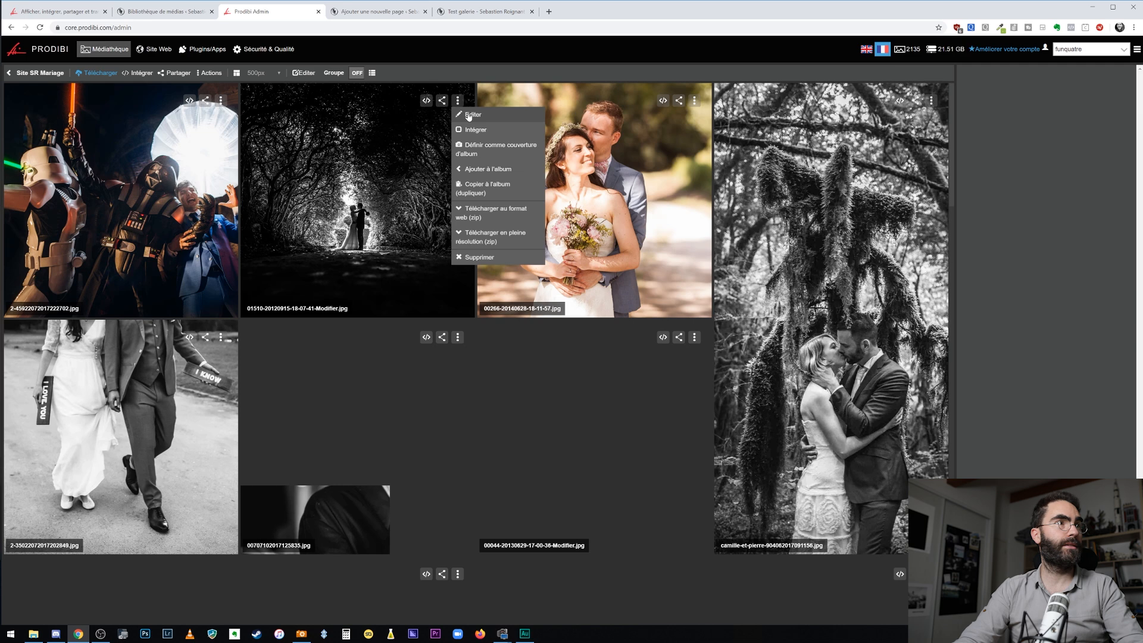
{"action": "left_click", "coordinate": [476, 127]}
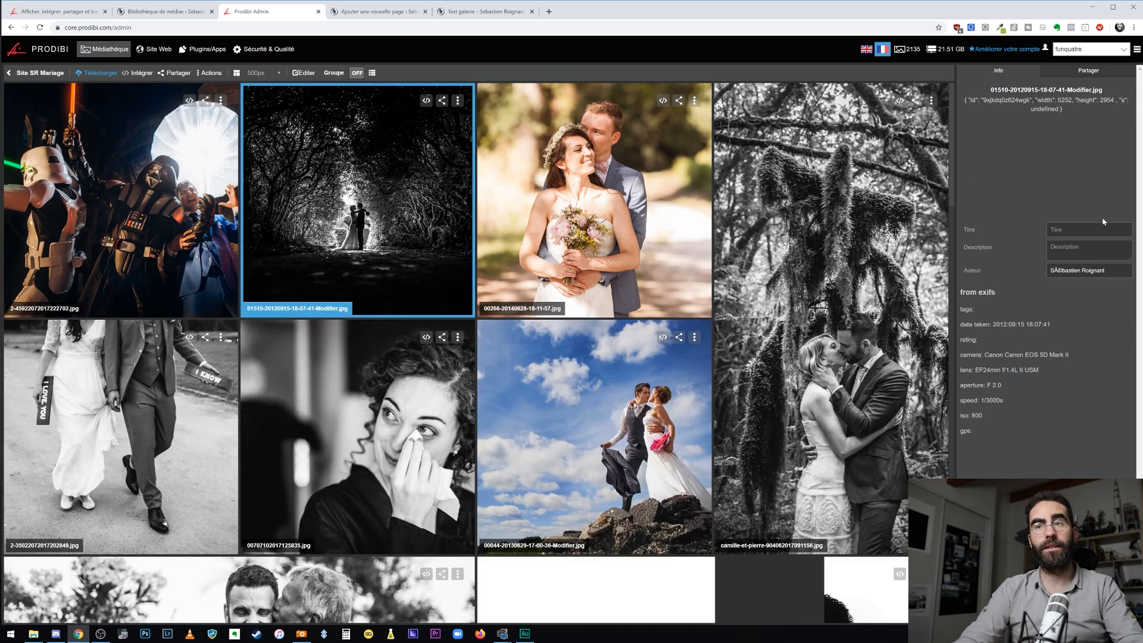